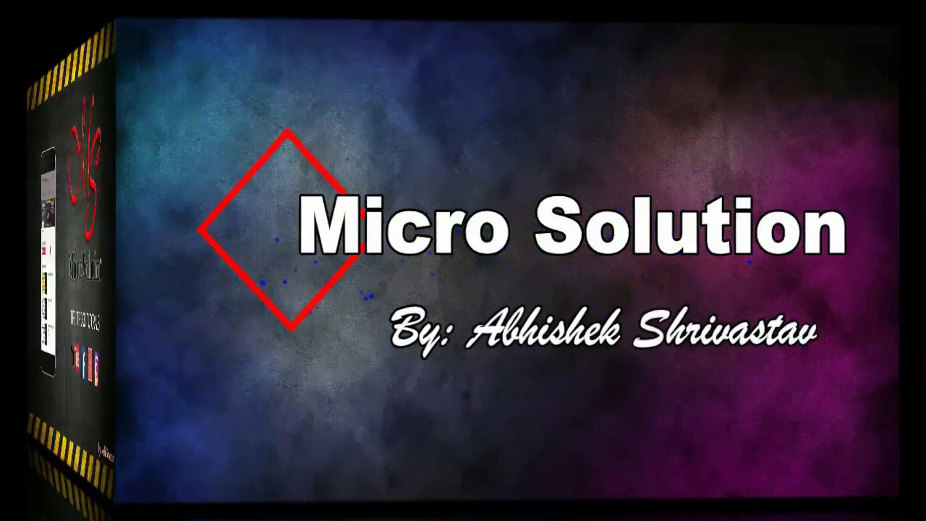
- Launch Excel from the Run prompt and maximize the blank Book2 window
{"action": "key", "text": "super+r"}
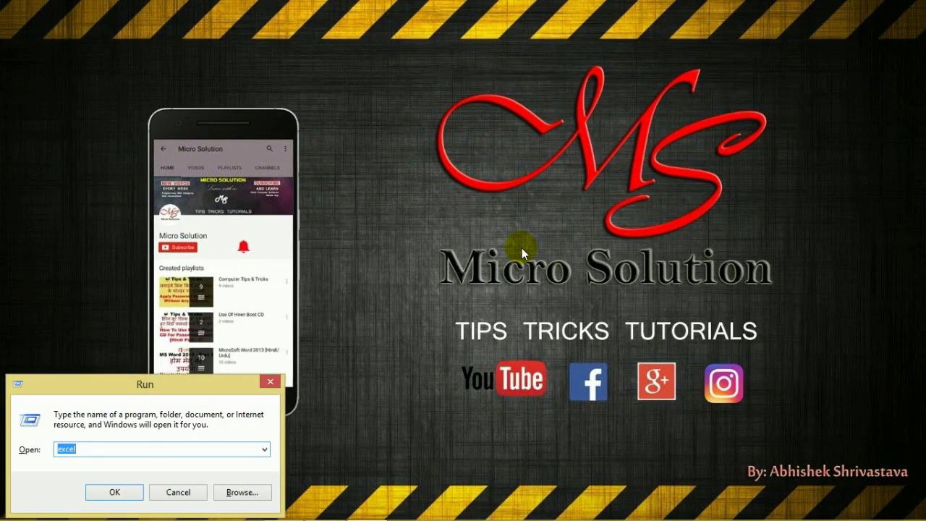
{"action": "key", "text": "Return"}
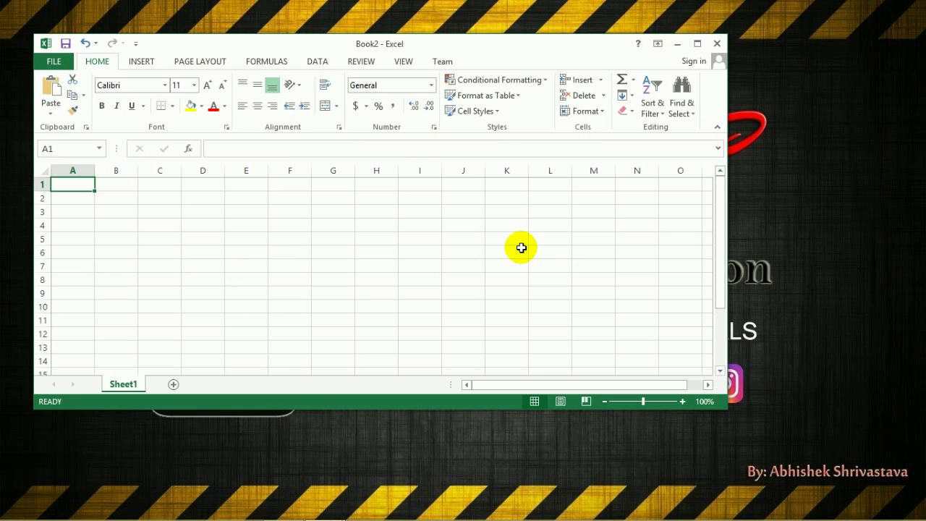
{"action": "left_click", "coordinate": [698, 43]}
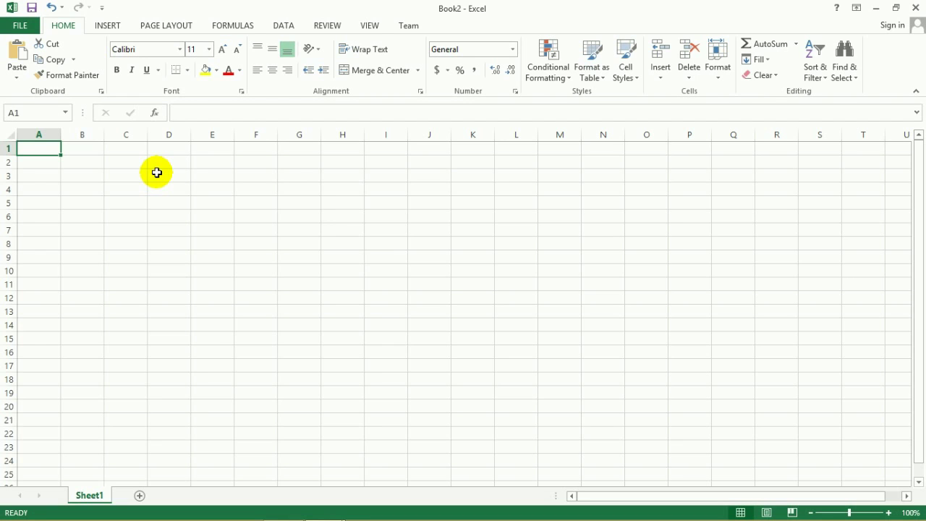
- Set the Page Layout paper size to Executive so page breaks appear after columns I and R
{"action": "left_click", "coordinate": [155, 29]}
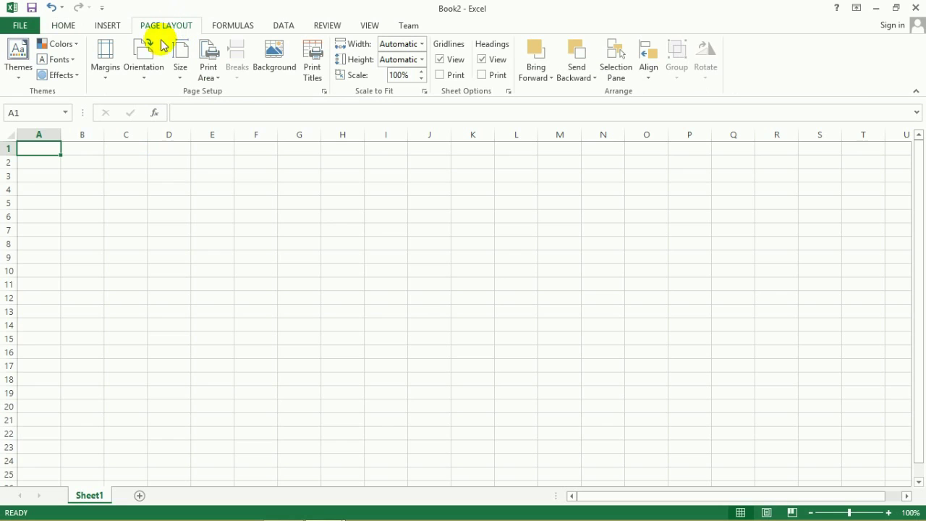
{"action": "left_click", "coordinate": [180, 77]}
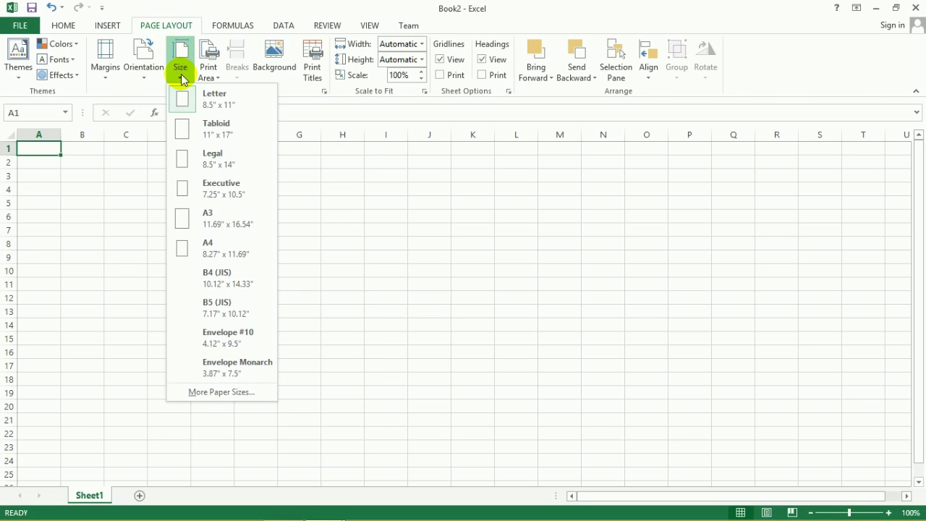
{"action": "left_click", "coordinate": [210, 187]}
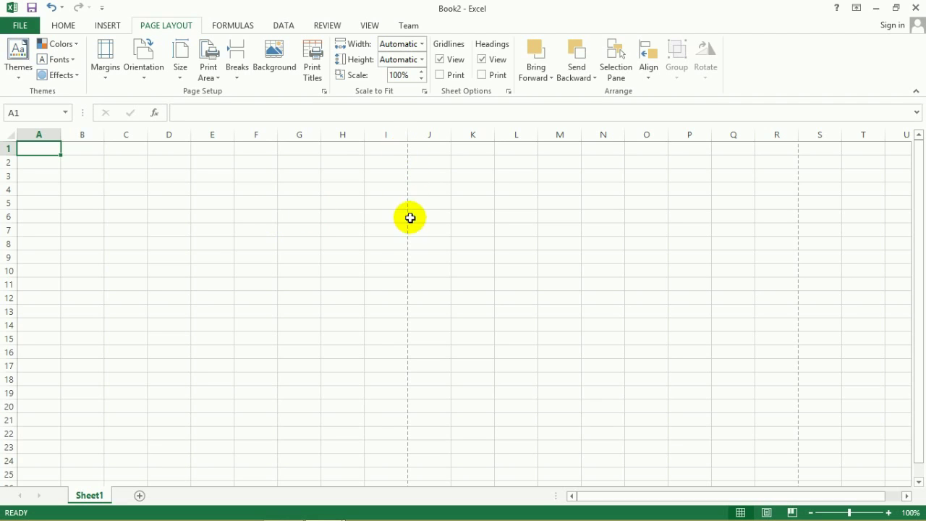
{"action": "left_click", "coordinate": [395, 176]}
- Check where the first page ends, at column J and around row 52
{"action": "left_click", "coordinate": [440, 175]}
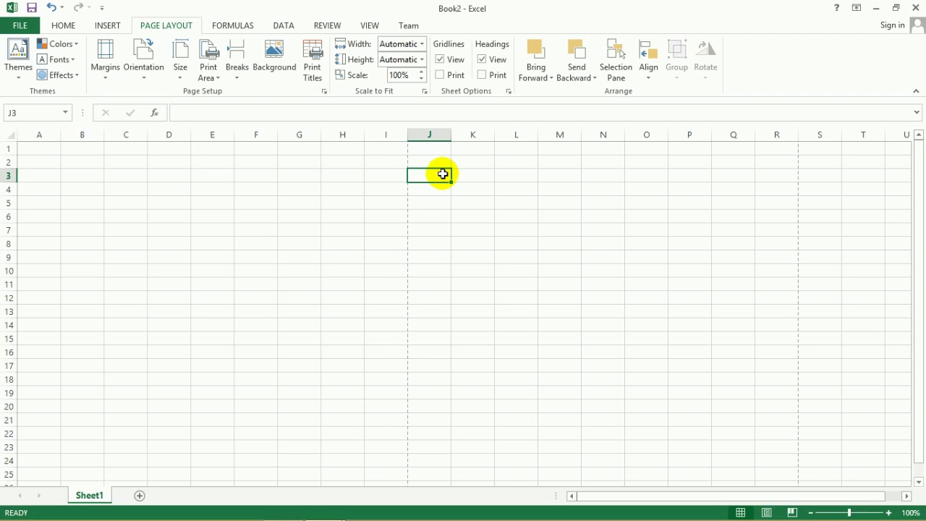
{"action": "left_click", "coordinate": [335, 211]}
{"action": "scroll", "coordinate": [336, 208], "scroll_direction": "down", "scroll_amount": 2}
{"action": "scroll", "coordinate": [333, 205], "scroll_direction": "down", "scroll_amount": 4}
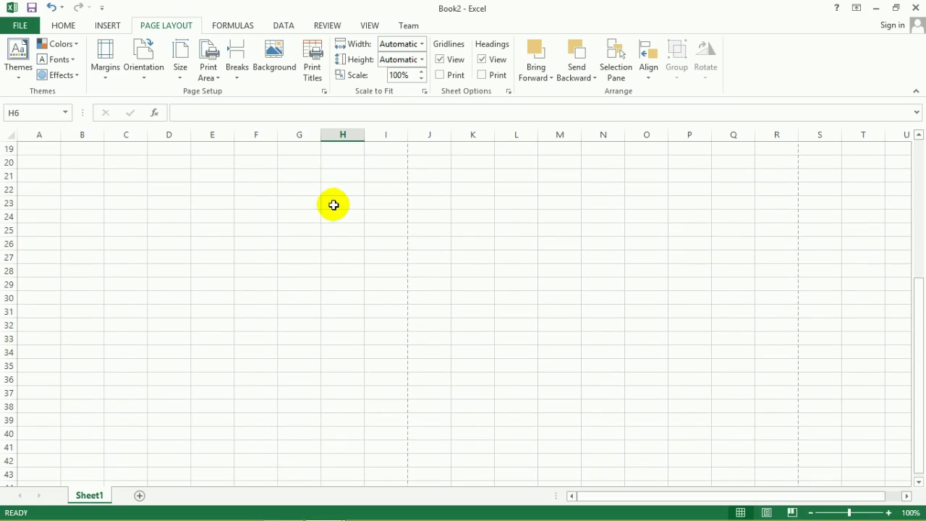
{"action": "scroll", "coordinate": [325, 246], "scroll_direction": "down", "scroll_amount": 4}
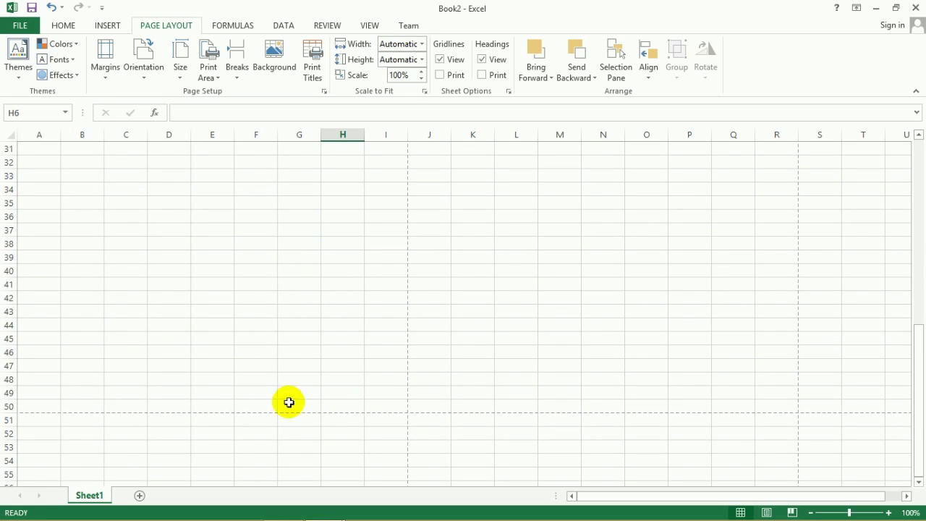
{"action": "left_click", "coordinate": [195, 431]}
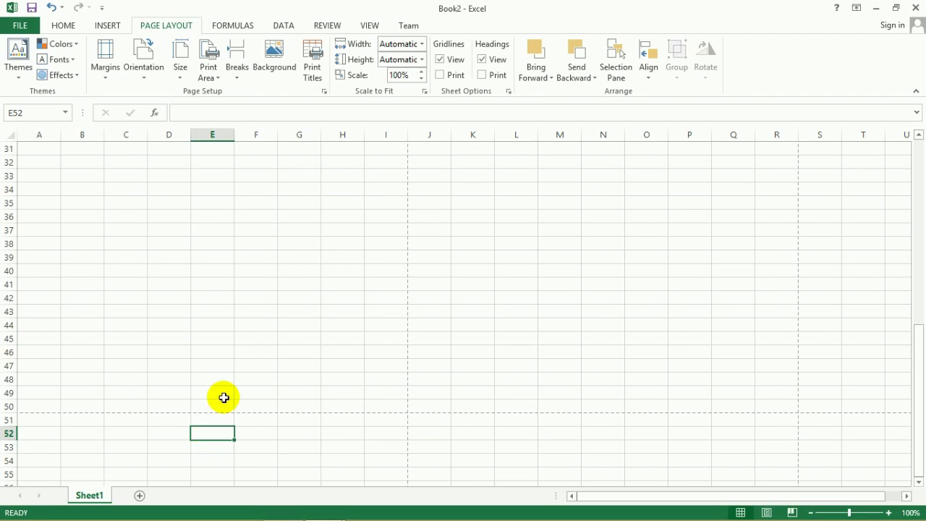
{"action": "scroll", "coordinate": [217, 316], "scroll_direction": "up", "scroll_amount": 4}
{"action": "scroll", "coordinate": [217, 318], "scroll_direction": "up", "scroll_amount": 3}
{"action": "scroll", "coordinate": [218, 318], "scroll_direction": "up", "scroll_amount": 3}
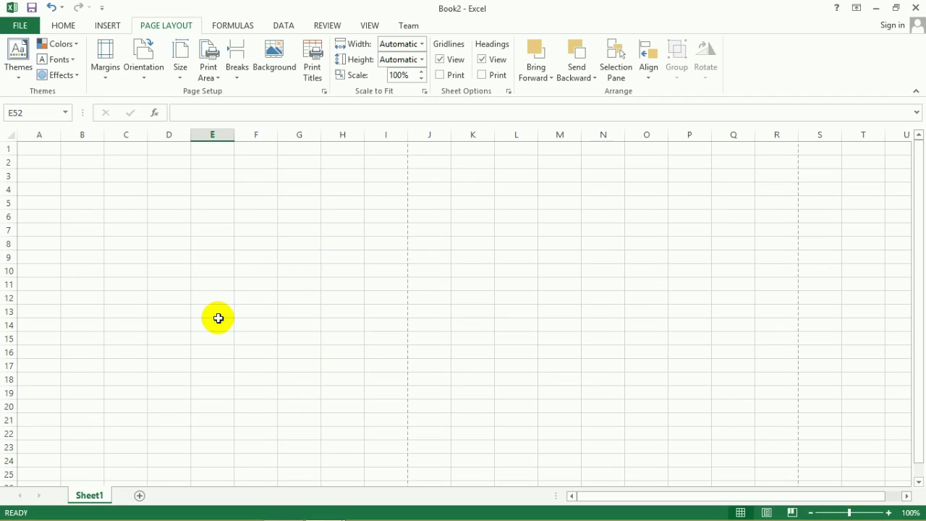
- After a few trial selections, select B2:H23 as the invoice area
{"action": "left_click_drag", "start_coordinate": [73, 162], "coordinate": [334, 280]}
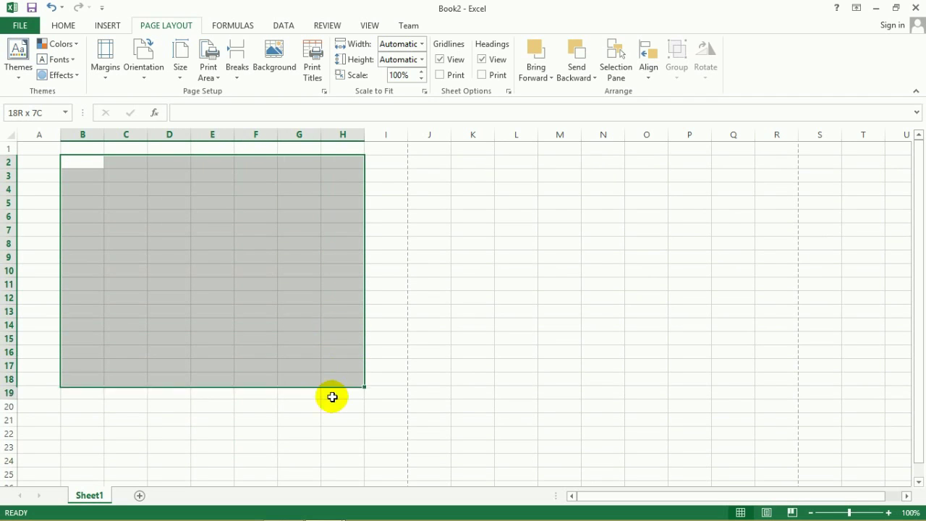
{"action": "left_click_drag", "start_coordinate": [334, 280], "coordinate": [328, 432]}
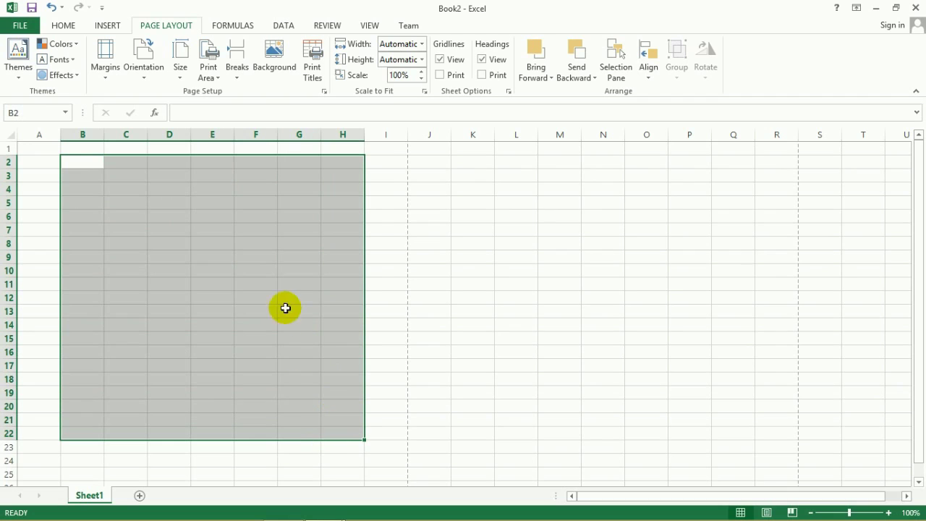
{"action": "left_click", "coordinate": [282, 297]}
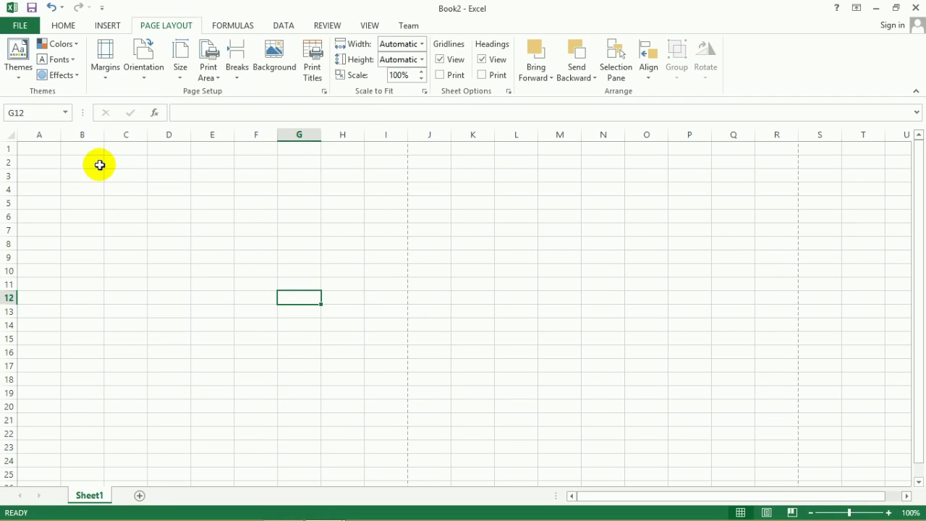
{"action": "left_click_drag", "start_coordinate": [88, 161], "coordinate": [331, 388]}
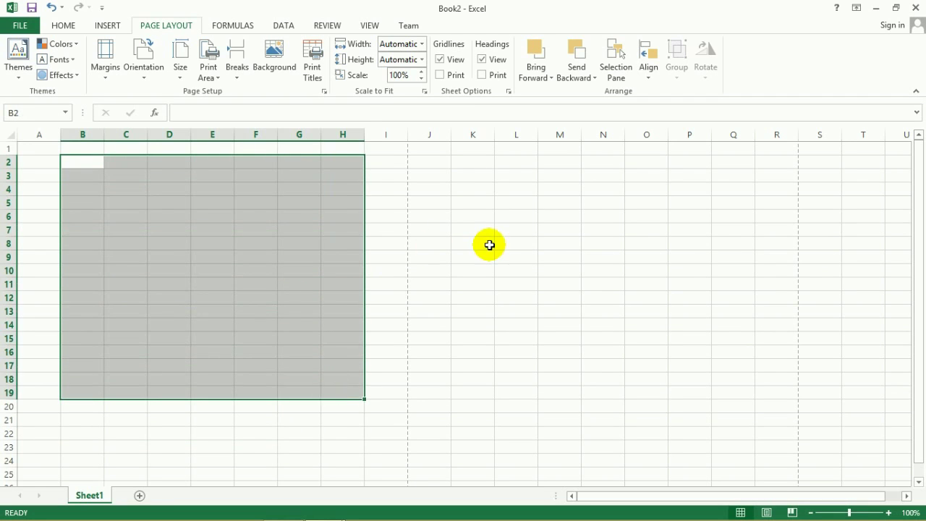
{"action": "left_click", "coordinate": [487, 244]}
{"action": "left_click", "coordinate": [282, 229]}
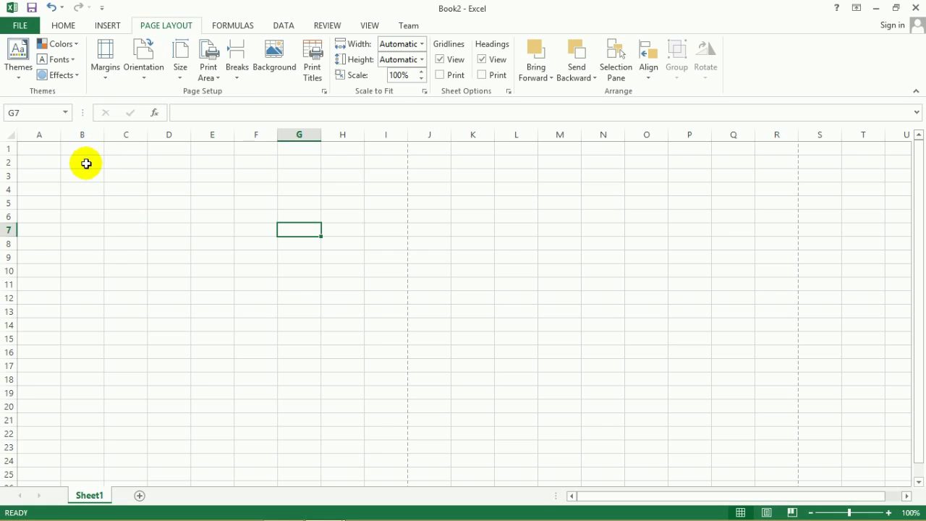
{"action": "mouse_move", "coordinate": [78, 164]}
{"action": "left_mouse_down"}
{"action": "mouse_move", "coordinate": [313, 367]}
{"action": "mouse_move", "coordinate": [338, 453]}
{"action": "left_mouse_up"}
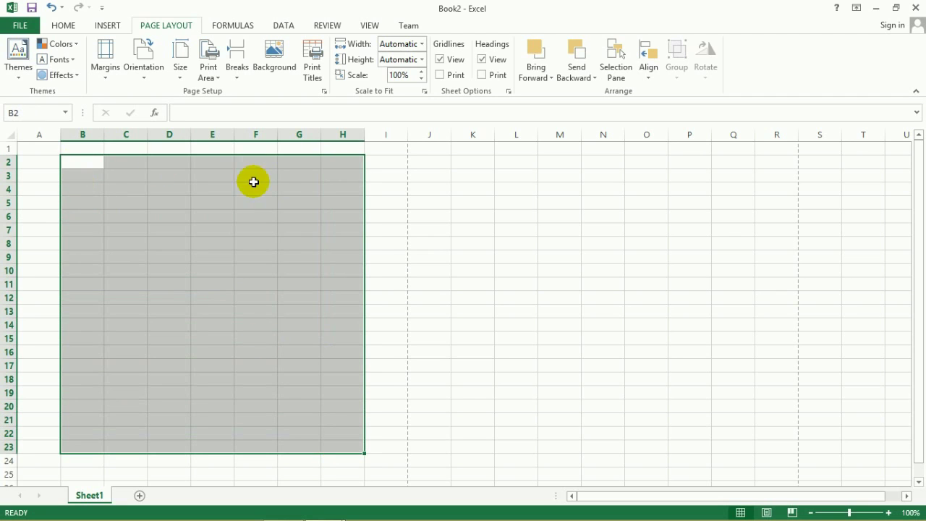
{"action": "left_click", "coordinate": [190, 260]}
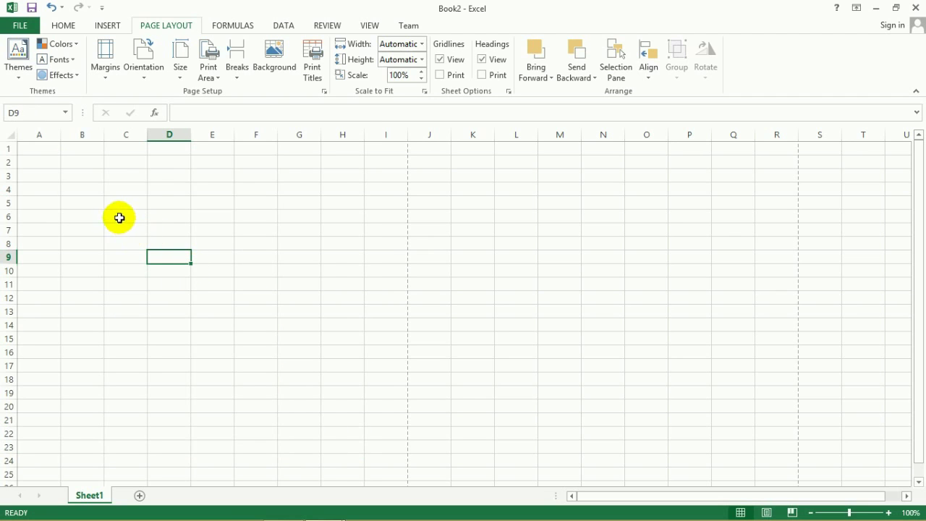
{"action": "left_click", "coordinate": [75, 162]}
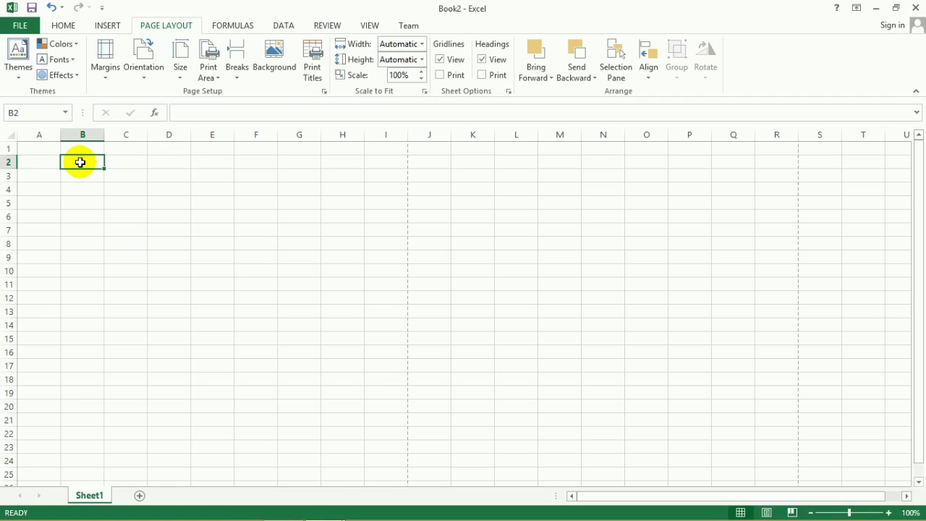
{"action": "mouse_move", "coordinate": [79, 162]}
{"action": "left_mouse_down"}
{"action": "mouse_move", "coordinate": [325, 356]}
{"action": "mouse_move", "coordinate": [340, 447]}
{"action": "left_mouse_up"}
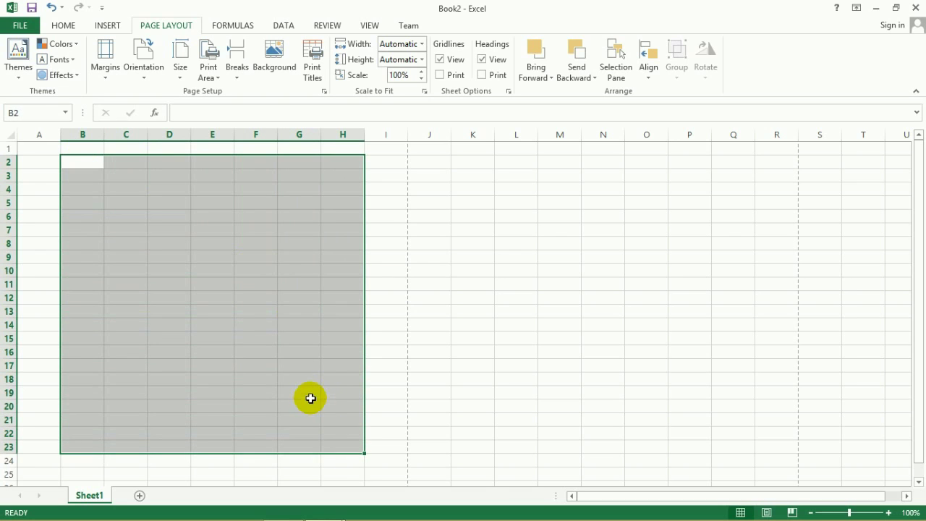
- Apply Thick Box Border to B2:H23 from the Home Borders list
{"action": "left_click", "coordinate": [71, 26]}
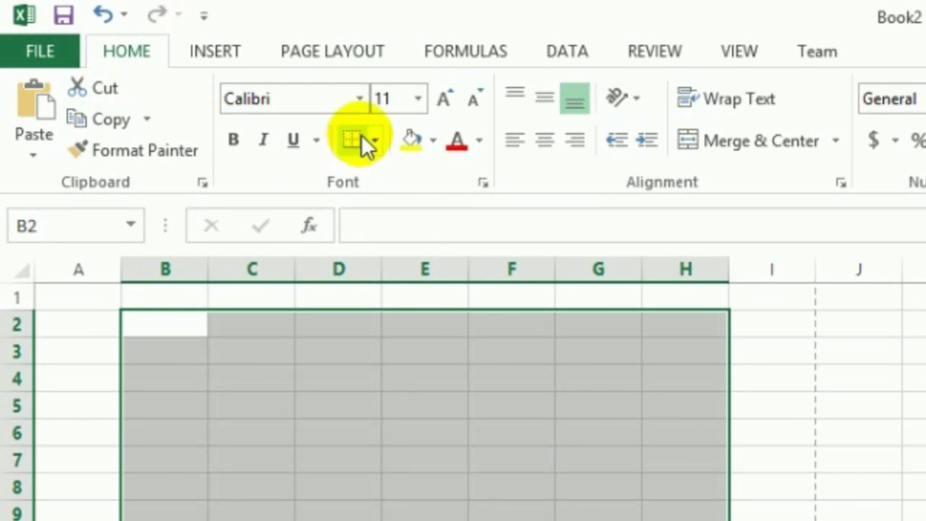
{"action": "left_click", "coordinate": [382, 147]}
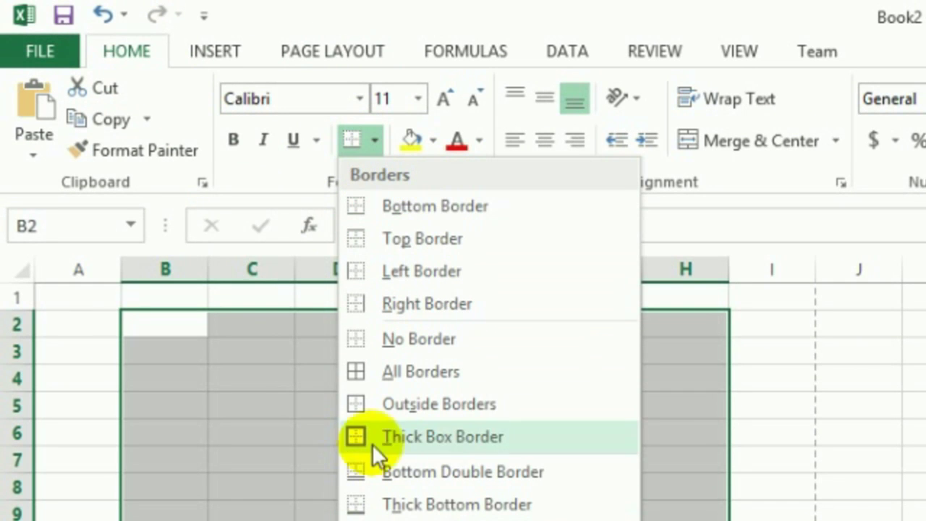
{"action": "left_click", "coordinate": [453, 439]}
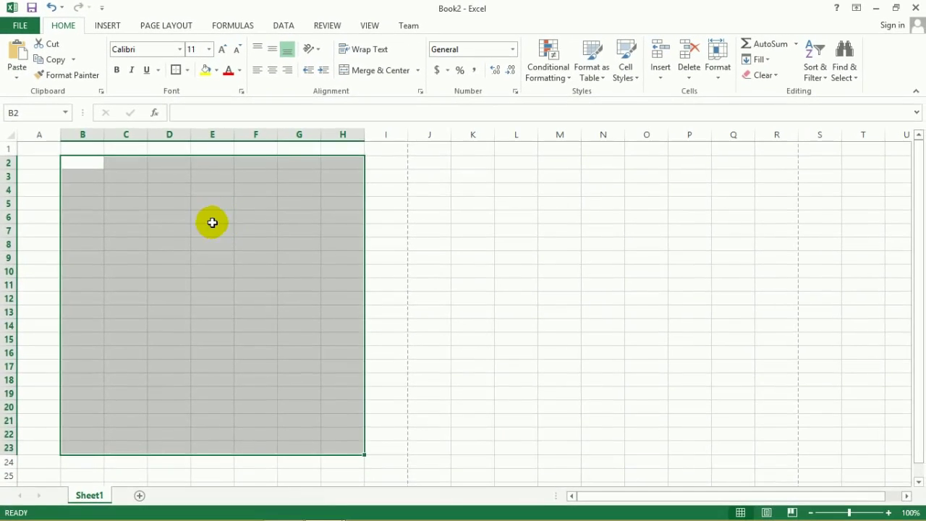
{"action": "left_click", "coordinate": [212, 223]}
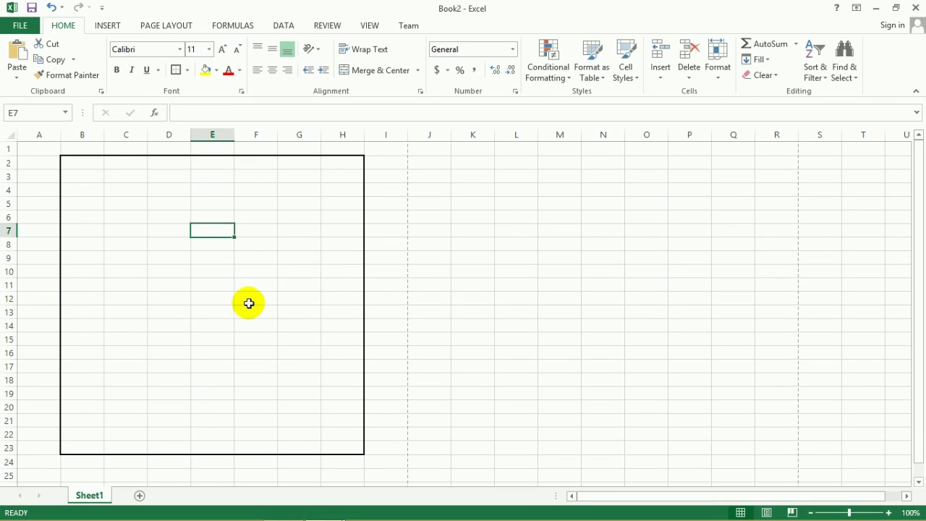
{"action": "left_click", "coordinate": [217, 258]}
- Give the title rows B2:H3 and row 4 thick box borders
{"action": "left_click_drag", "start_coordinate": [74, 164], "coordinate": [346, 175]}
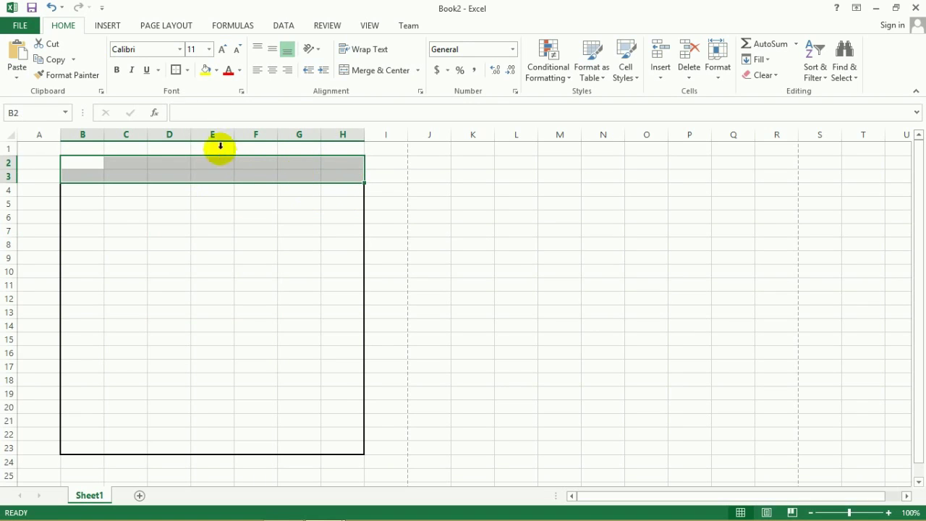
{"action": "left_click", "coordinate": [177, 71]}
{"action": "left_click", "coordinate": [173, 231]}
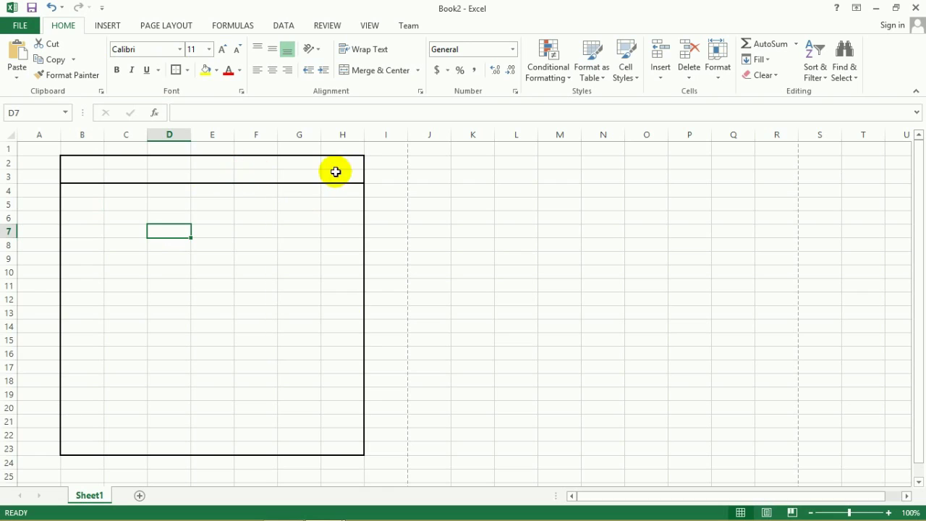
{"action": "left_click_drag", "start_coordinate": [78, 193], "coordinate": [340, 197]}
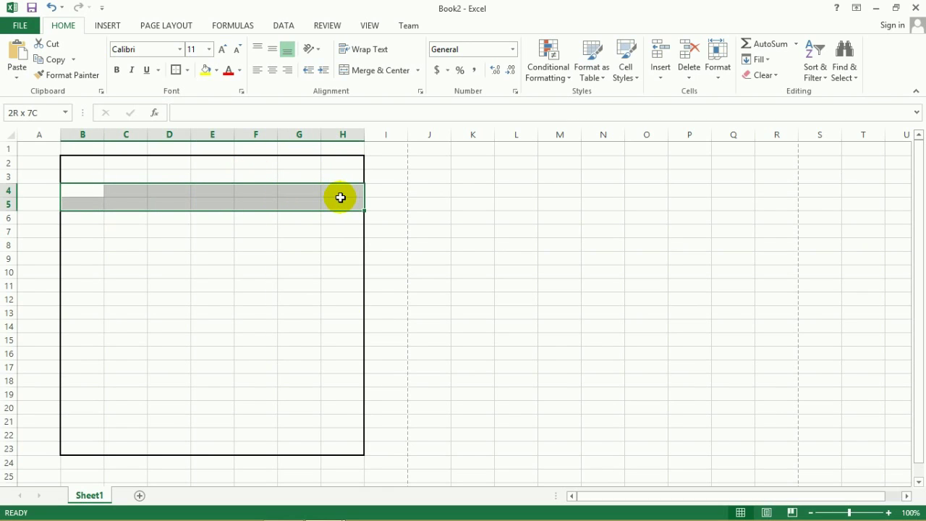
{"action": "left_click_drag", "start_coordinate": [340, 198], "coordinate": [340, 190]}
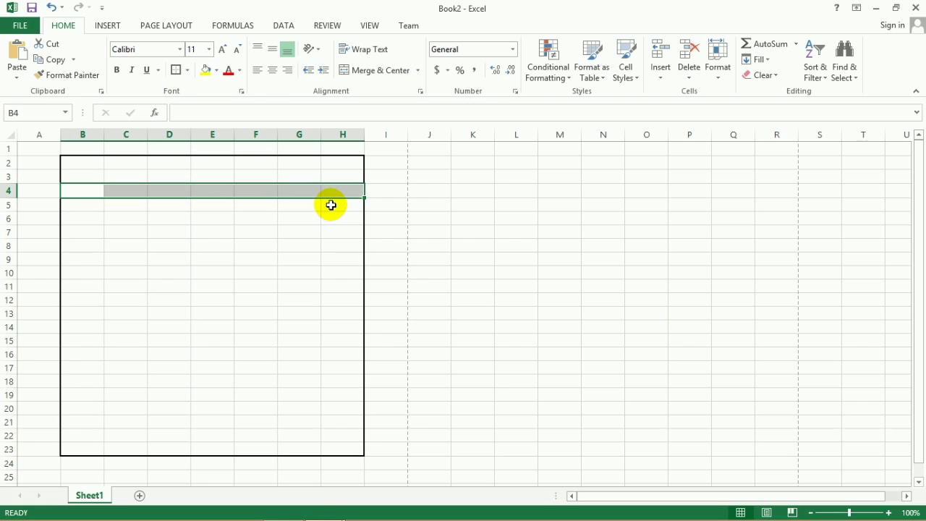
{"action": "left_click", "coordinate": [215, 214]}
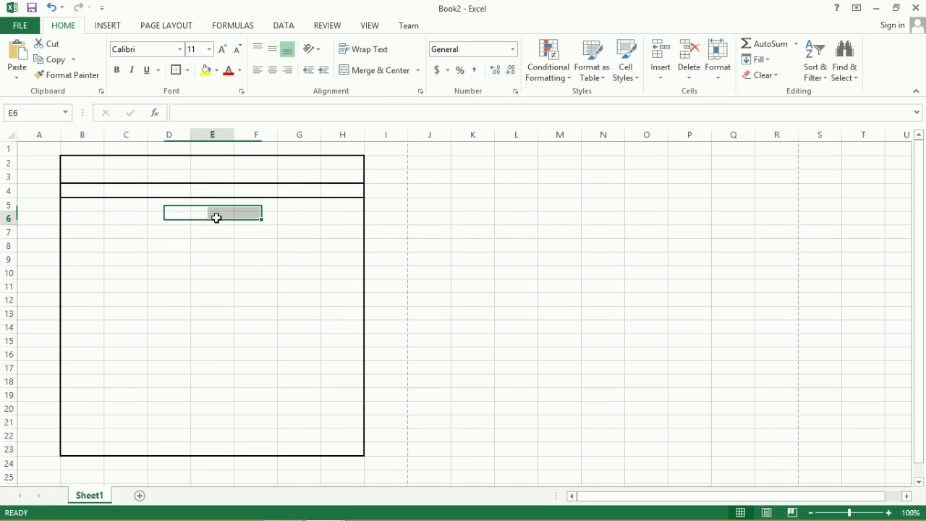
- Add a thick line under row 5 and a thick box border around rows 6–7
{"action": "left_click_drag", "start_coordinate": [70, 207], "coordinate": [343, 206]}
{"action": "left_click", "coordinate": [176, 69]}
{"action": "left_click", "coordinate": [198, 227]}
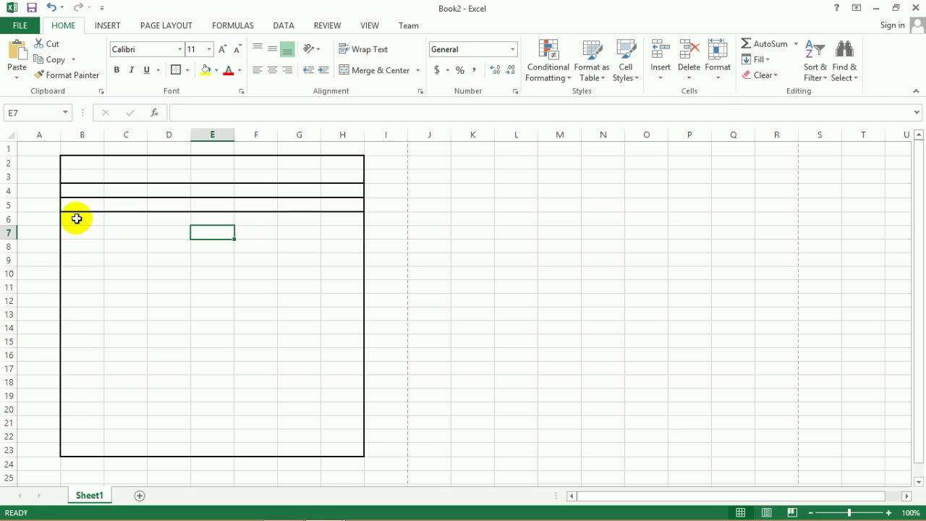
{"action": "left_click_drag", "start_coordinate": [76, 218], "coordinate": [333, 230]}
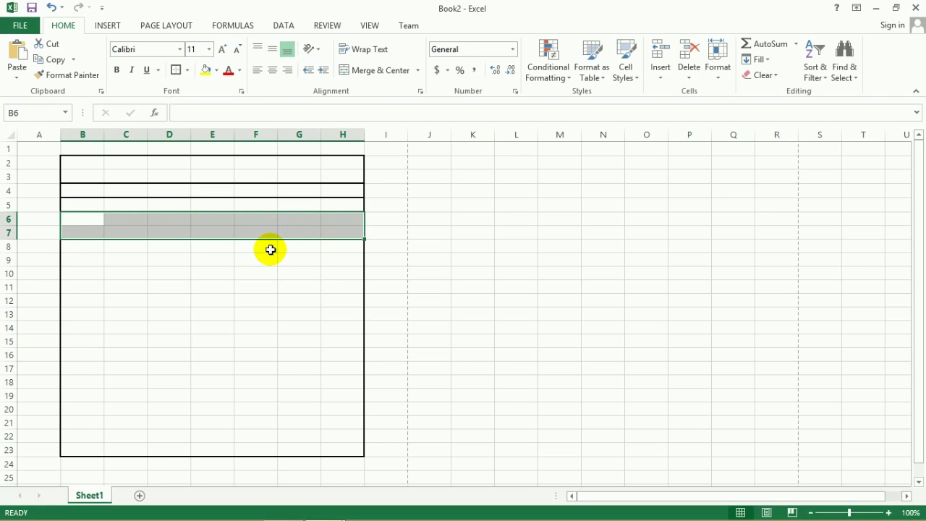
{"action": "left_click", "coordinate": [178, 74]}
{"action": "left_click", "coordinate": [187, 248]}
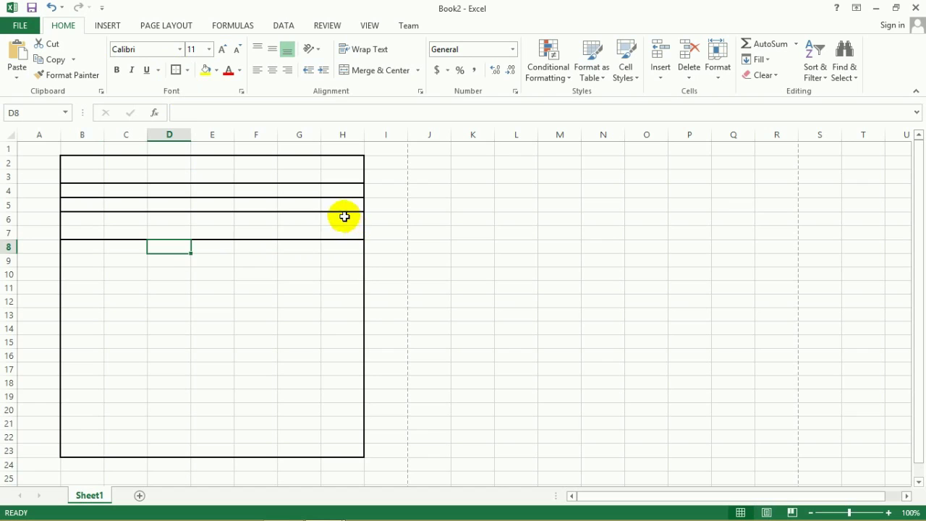
- Put thick box borders around columns H, G and F (rows 6–23) and C8:E23
{"action": "left_click_drag", "start_coordinate": [344, 216], "coordinate": [355, 451]}
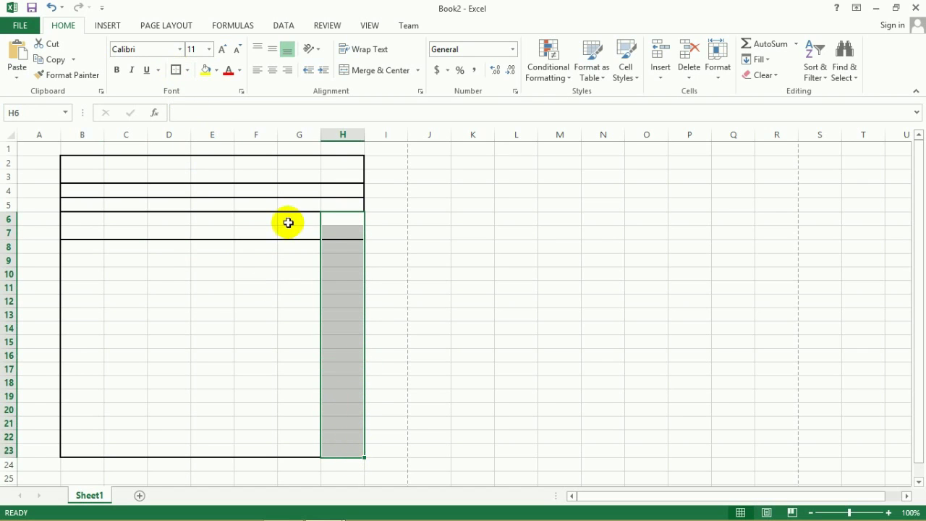
{"action": "left_click_drag", "start_coordinate": [290, 221], "coordinate": [292, 449]}
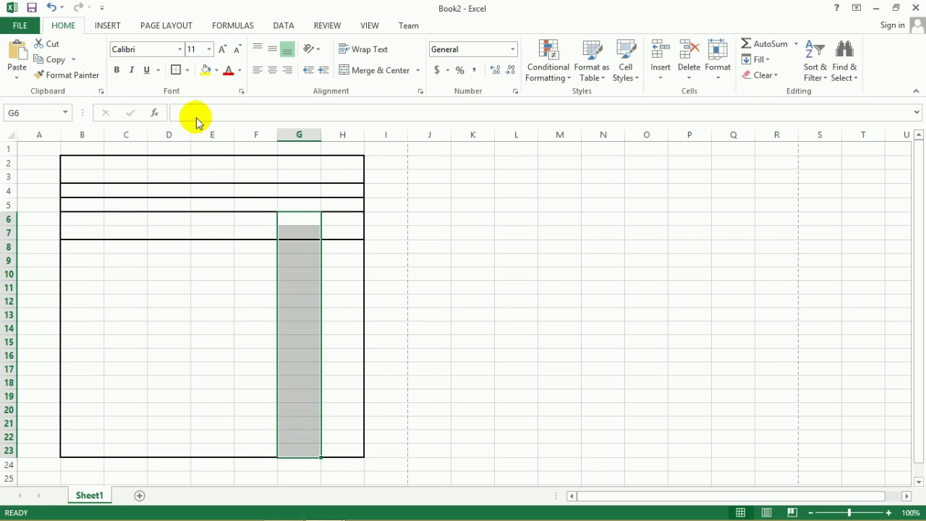
{"action": "left_click_drag", "start_coordinate": [250, 222], "coordinate": [241, 444]}
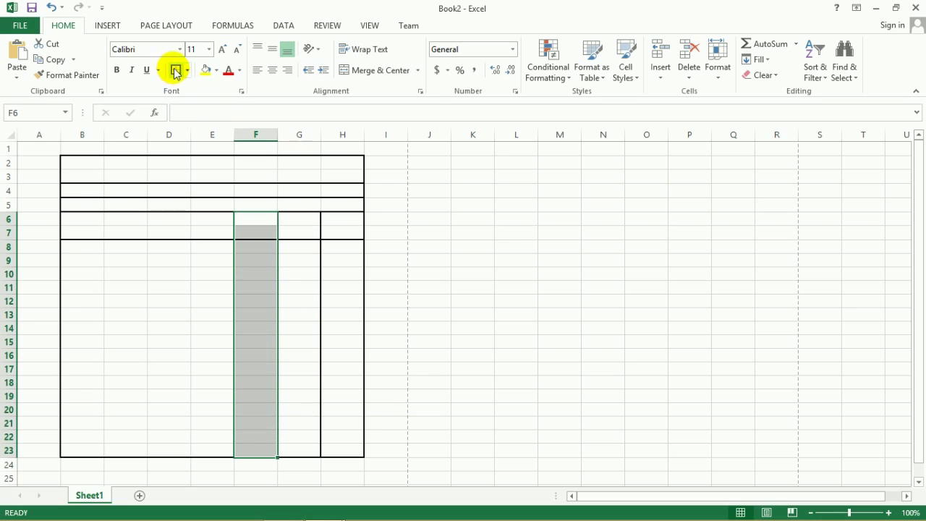
{"action": "left_click_drag", "start_coordinate": [127, 249], "coordinate": [209, 450]}
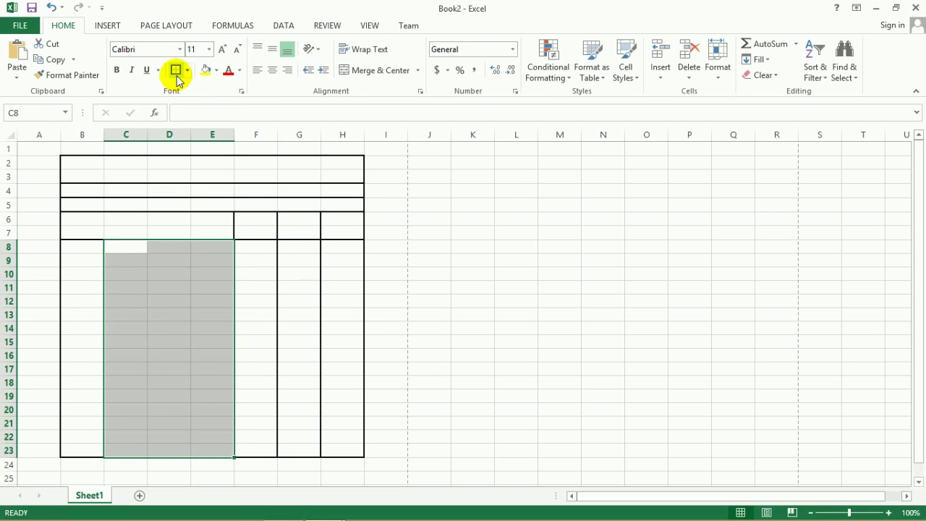
{"action": "left_click", "coordinate": [195, 289]}
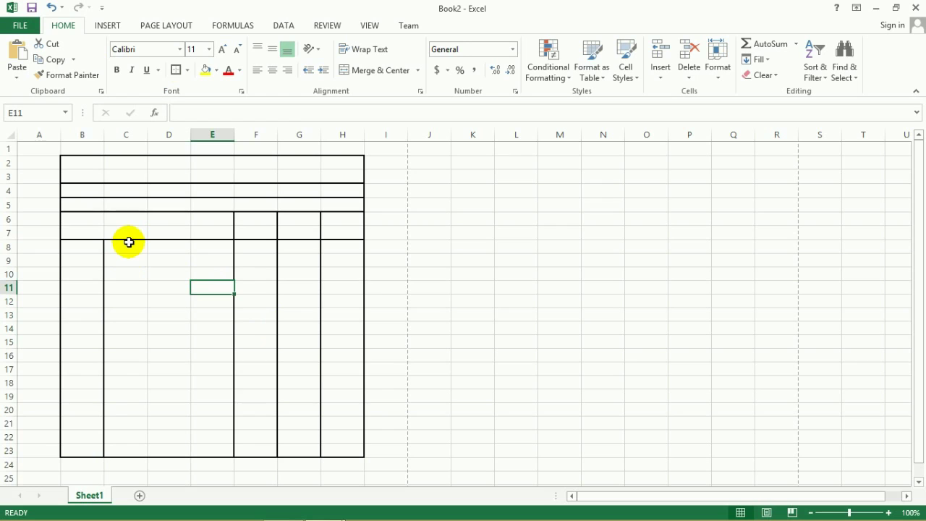
- Add a thick box border around B6:B7 for the first header cell
{"action": "left_click_drag", "start_coordinate": [87, 223], "coordinate": [97, 244]}
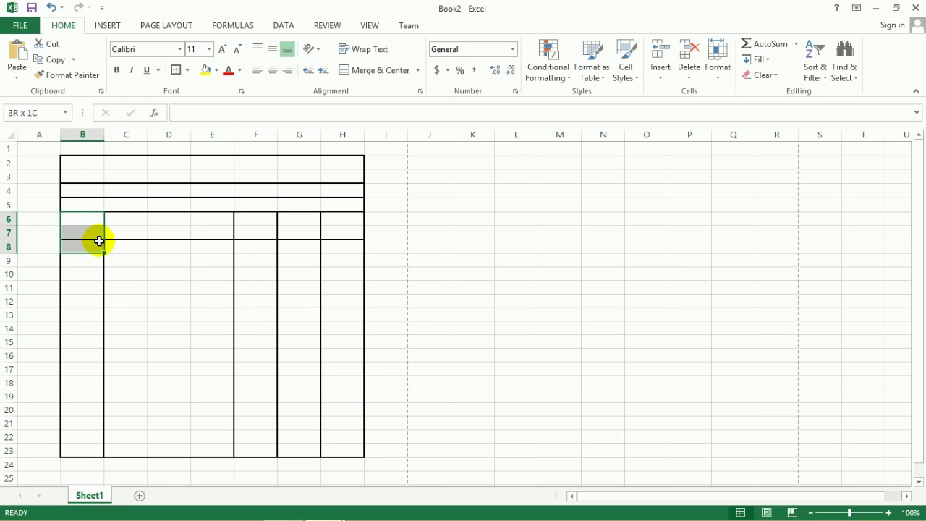
{"action": "left_click", "coordinate": [87, 234]}
{"action": "left_click", "coordinate": [70, 219]}
{"action": "left_click_drag", "start_coordinate": [82, 240], "coordinate": [87, 233]}
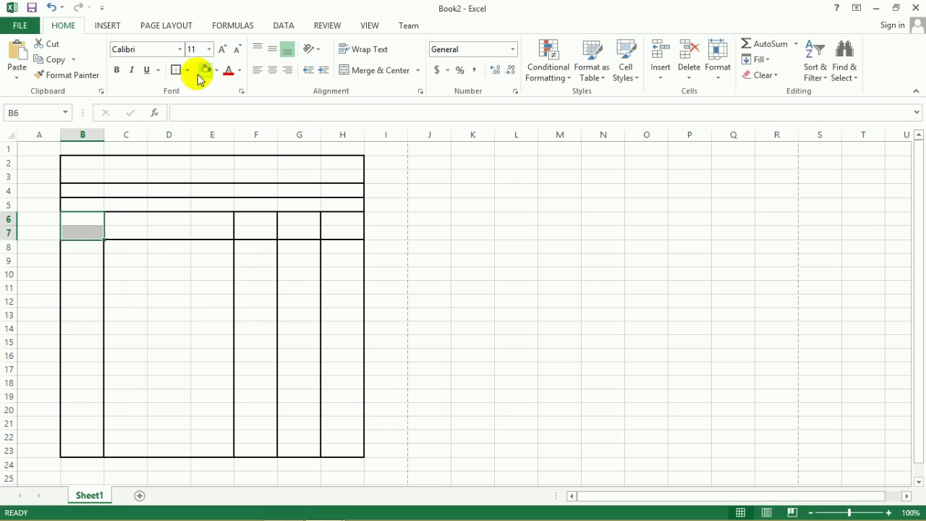
{"action": "left_click", "coordinate": [174, 302]}
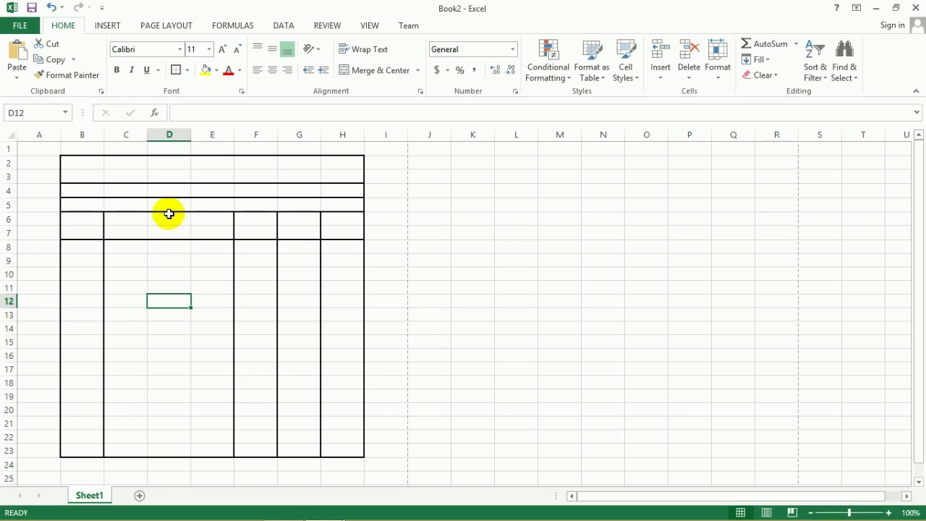
{"action": "left_click_drag", "start_coordinate": [81, 158], "coordinate": [337, 174]}
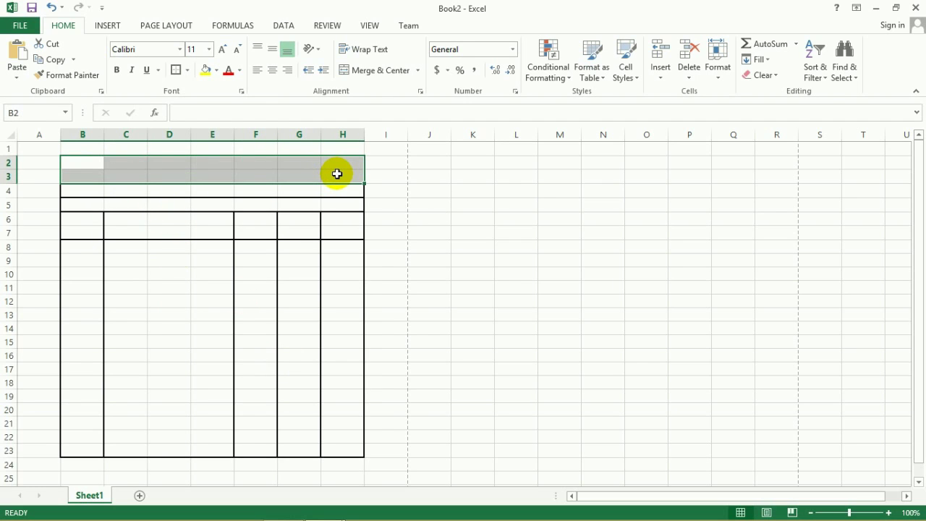
- Select B2:H3 and apply Merge & Center to create one title cell
{"action": "left_click_drag", "start_coordinate": [83, 165], "coordinate": [327, 178]}
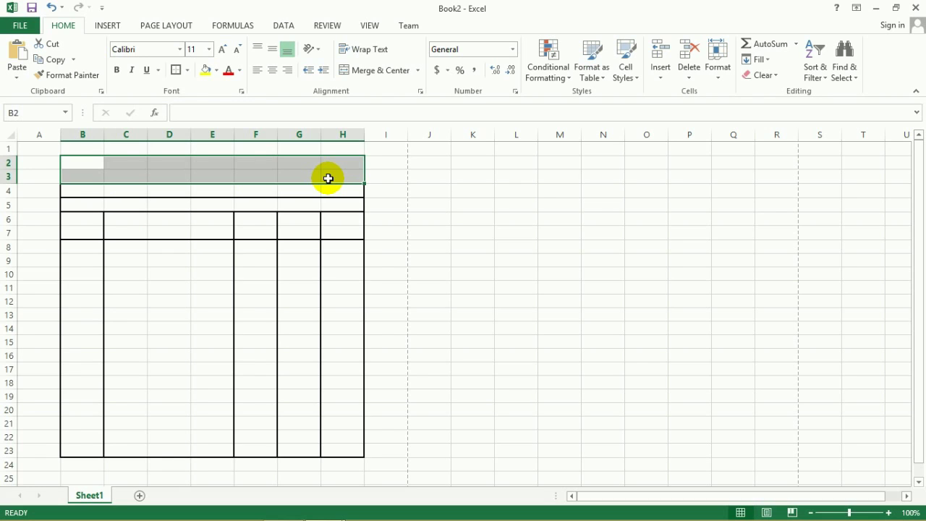
{"action": "left_click_drag", "start_coordinate": [86, 162], "coordinate": [353, 173]}
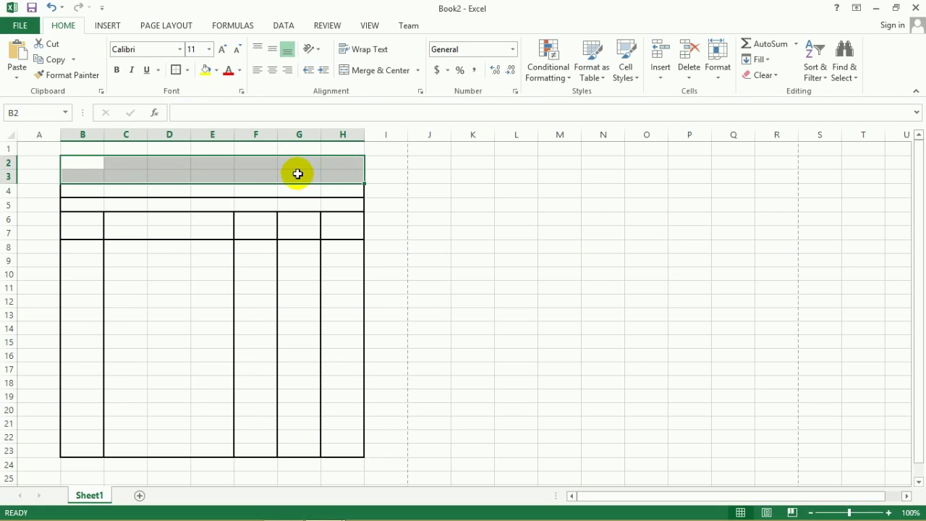
{"action": "left_click", "coordinate": [165, 176]}
{"action": "left_click_drag", "start_coordinate": [116, 162], "coordinate": [311, 172]}
{"action": "left_click_drag", "start_coordinate": [74, 161], "coordinate": [118, 165]}
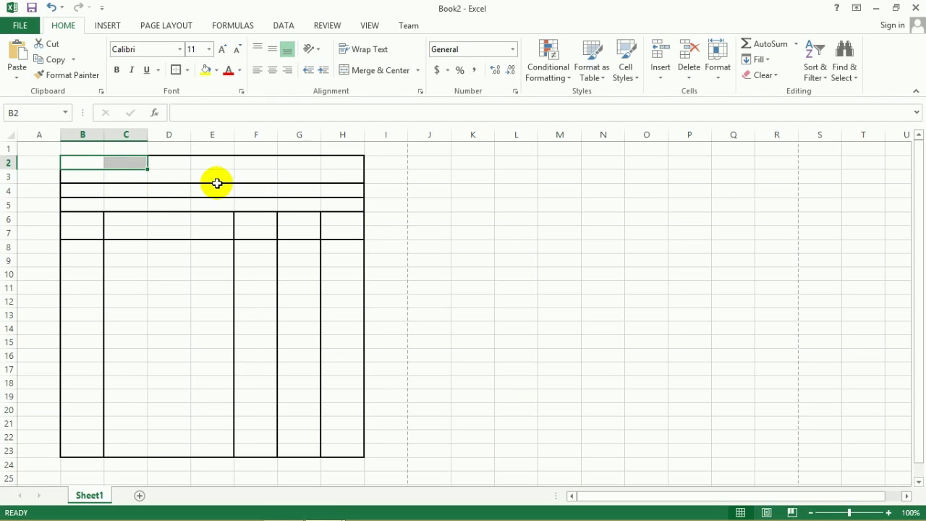
{"action": "left_click_drag", "start_coordinate": [91, 163], "coordinate": [333, 175]}
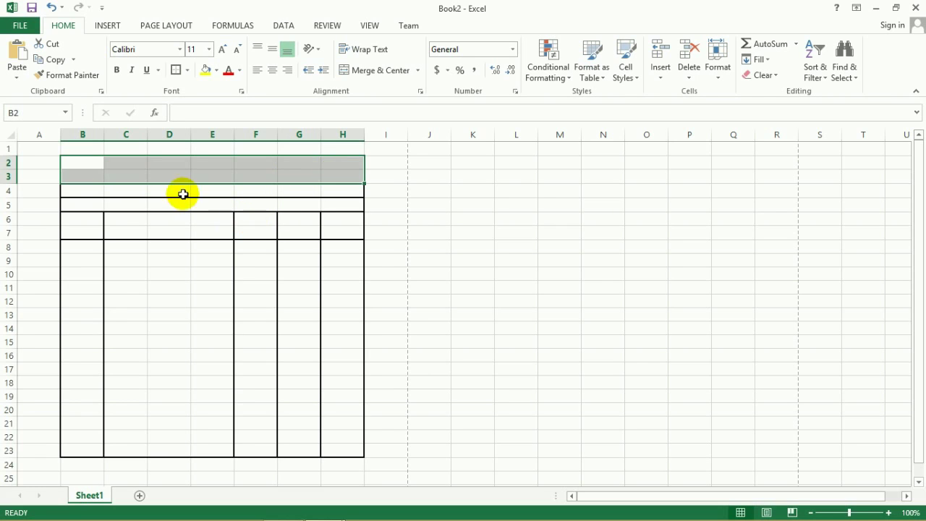
{"action": "mouse_move", "coordinate": [80, 162]}
{"action": "left_mouse_down"}
{"action": "mouse_move", "coordinate": [294, 163]}
{"action": "mouse_move", "coordinate": [335, 175]}
{"action": "left_mouse_up"}
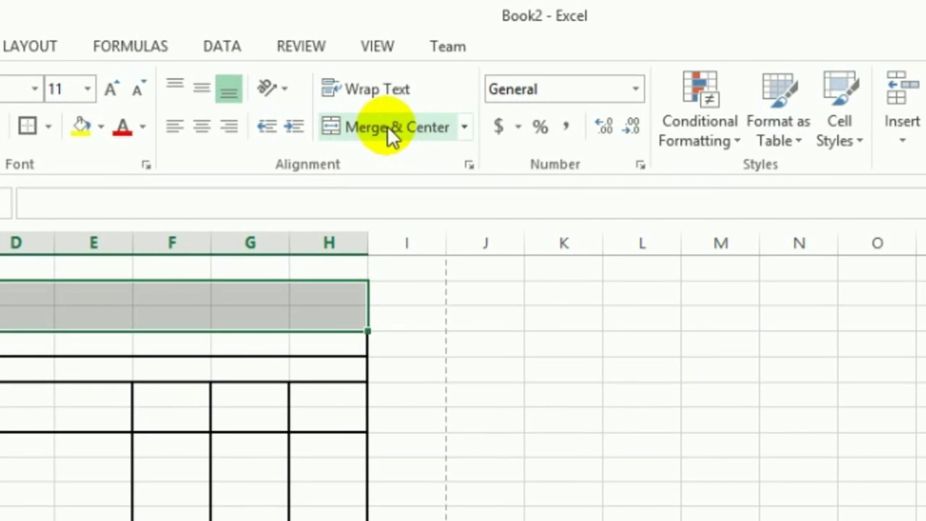
{"action": "left_click", "coordinate": [388, 127]}
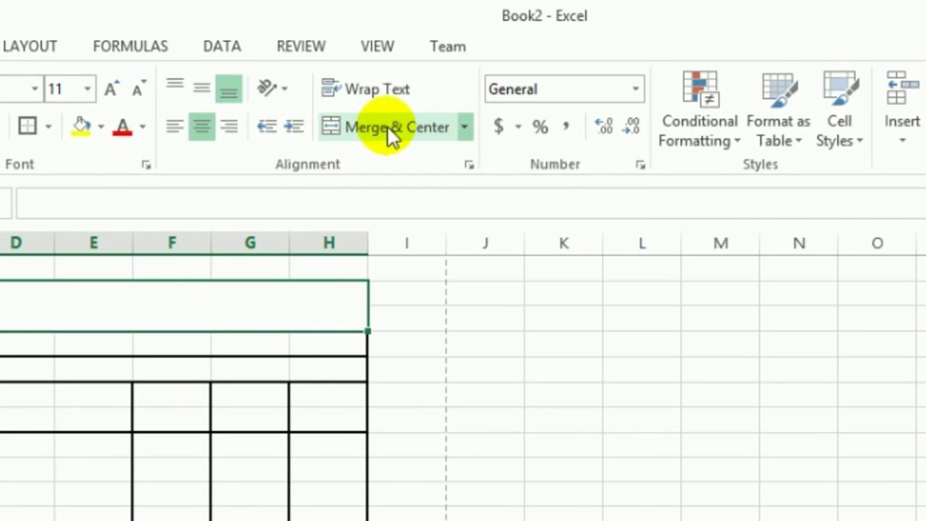
{"action": "left_click", "coordinate": [188, 212]}
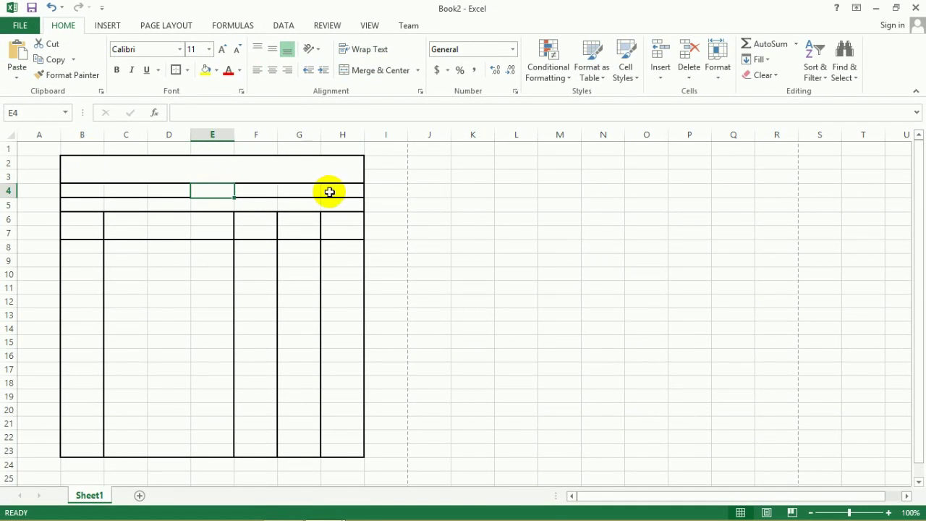
{"action": "left_click", "coordinate": [143, 163]}
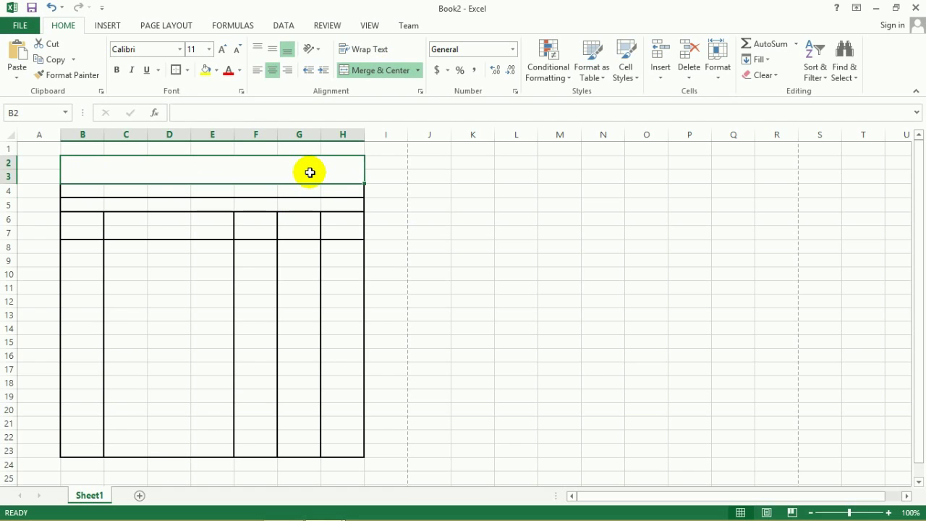
- Insert yellow-style WordArt reading 'MicroSolution'
{"action": "left_click", "coordinate": [114, 27]}
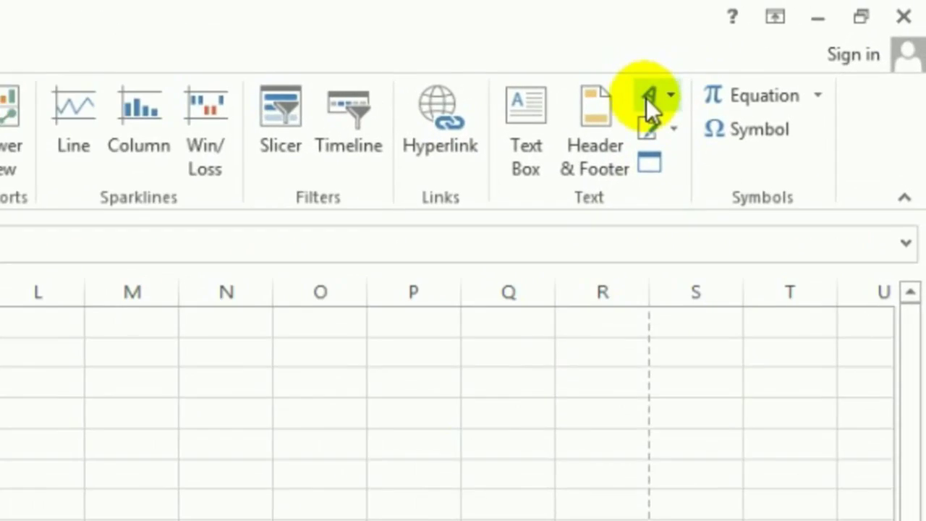
{"action": "left_click", "coordinate": [648, 100]}
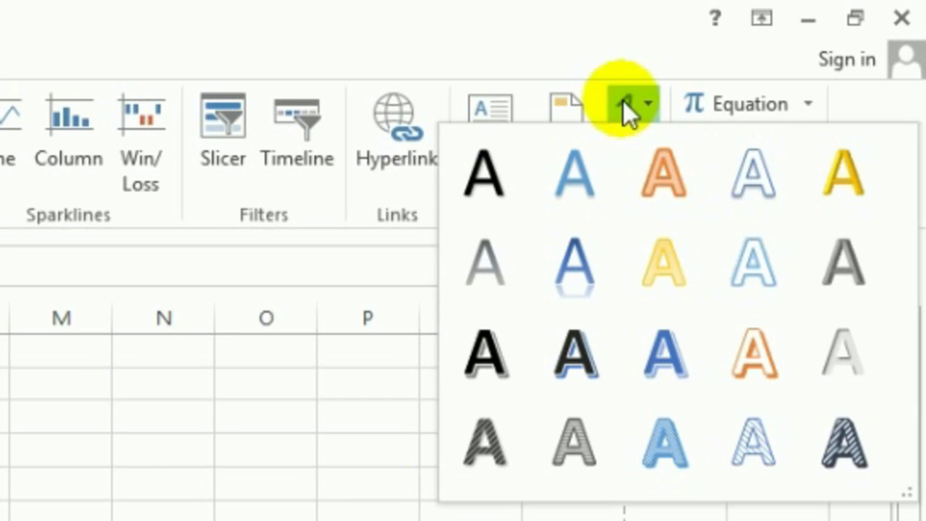
{"action": "left_click", "coordinate": [668, 278]}
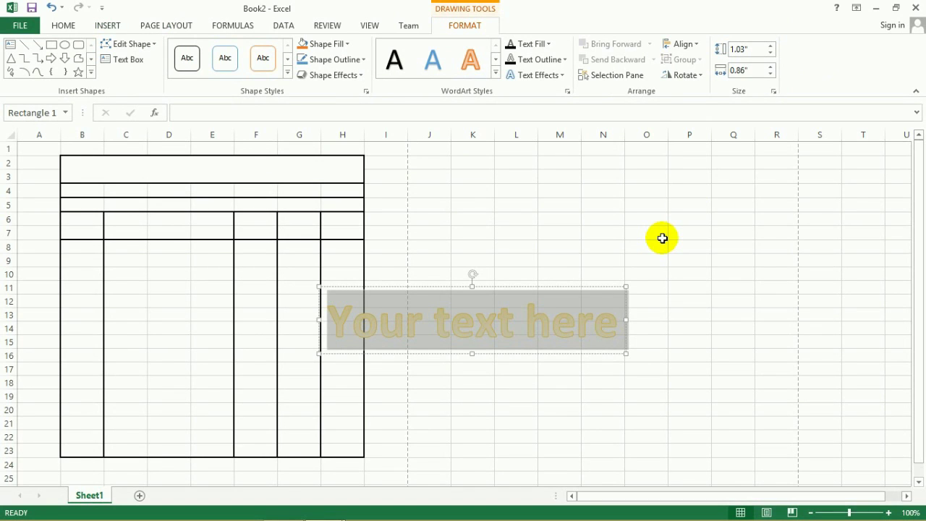
{"action": "type", "text": "Mci"}
{"action": "key", "text": "BackSpace"}
{"action": "key", "text": "BackSpace"}
{"action": "type", "text": "icroSolution"}
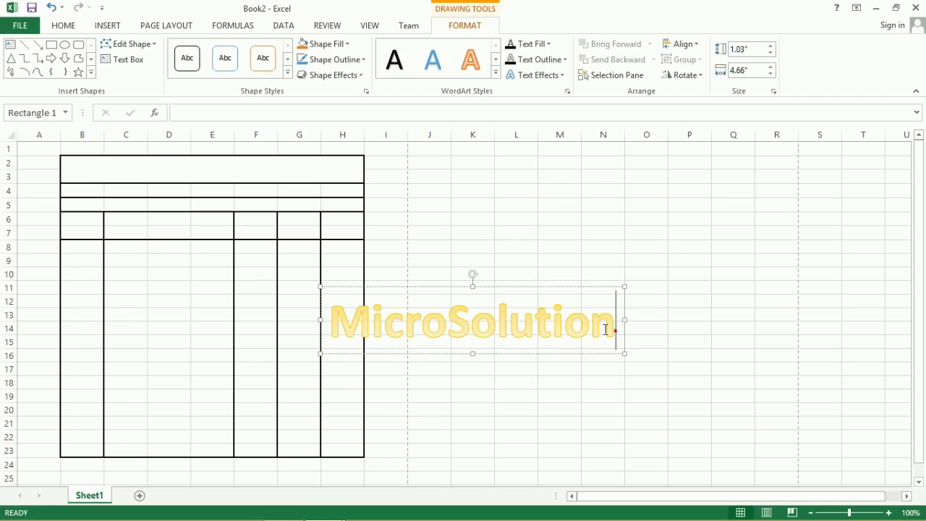
- Shrink the MicroSolution text and move the WordArt into the merged B2:H3 title band
{"action": "left_click_drag", "start_coordinate": [606, 330], "coordinate": [450, 413]}
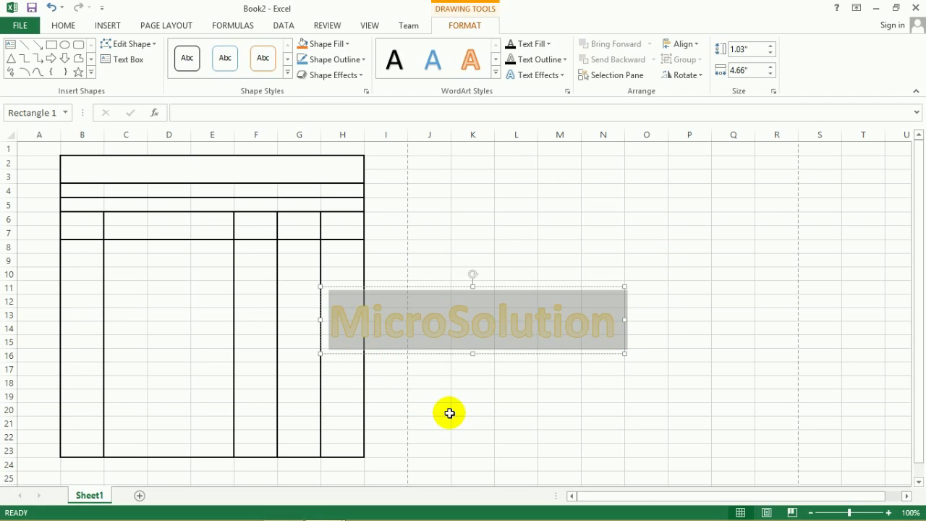
{"action": "key", "text": "ctrl+shift+less"}
{"action": "key", "text": "ctrl+shift+less"}
{"action": "key", "text": "ctrl+shift+less"}
{"action": "key", "text": "ctrl+shift+less"}
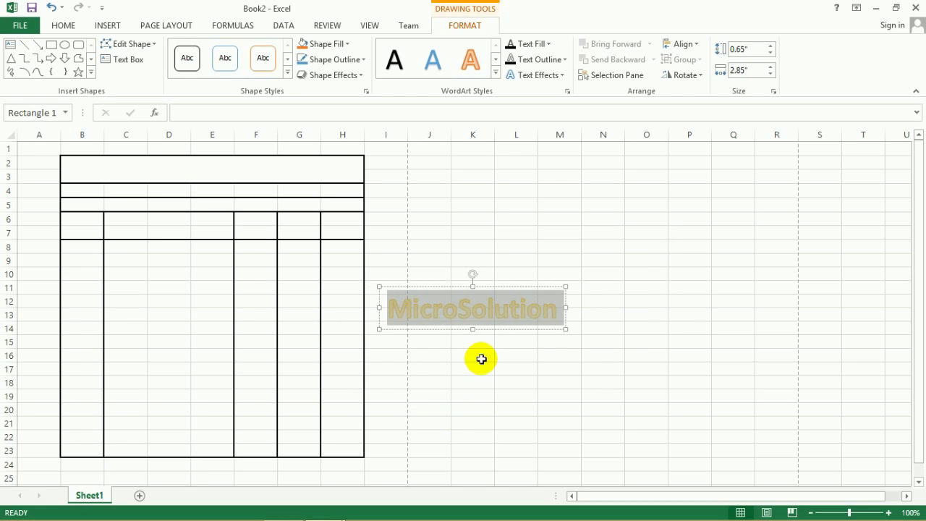
{"action": "left_click", "coordinate": [63, 26]}
{"action": "left_click", "coordinate": [460, 308]}
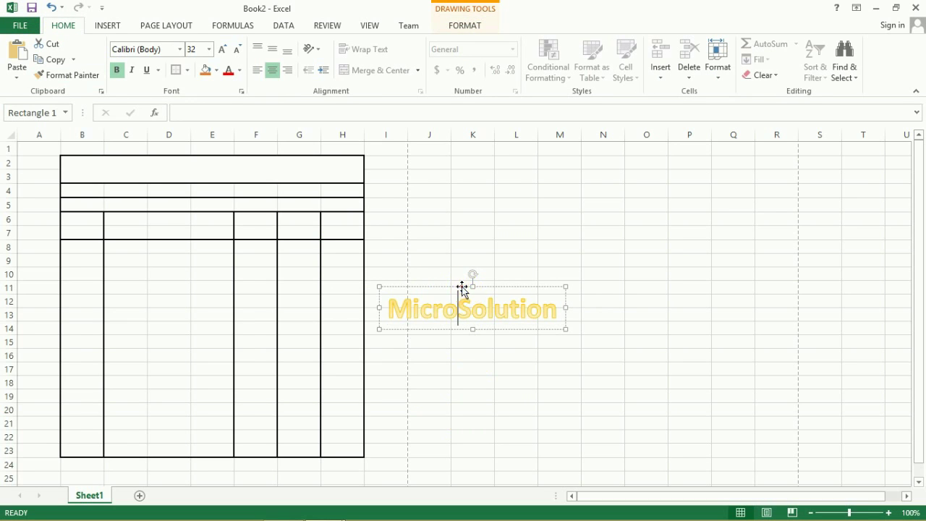
{"action": "left_click_drag", "start_coordinate": [462, 287], "coordinate": [206, 148]}
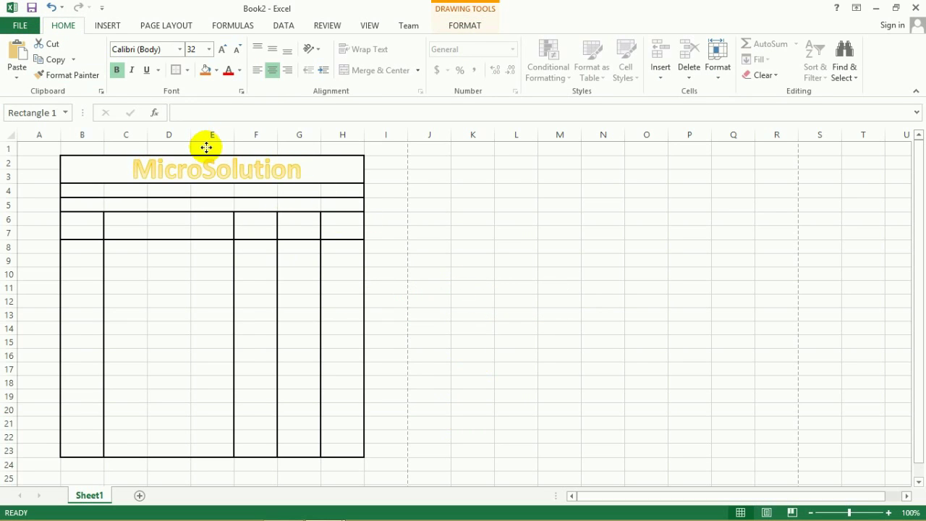
{"action": "left_click", "coordinate": [186, 257]}
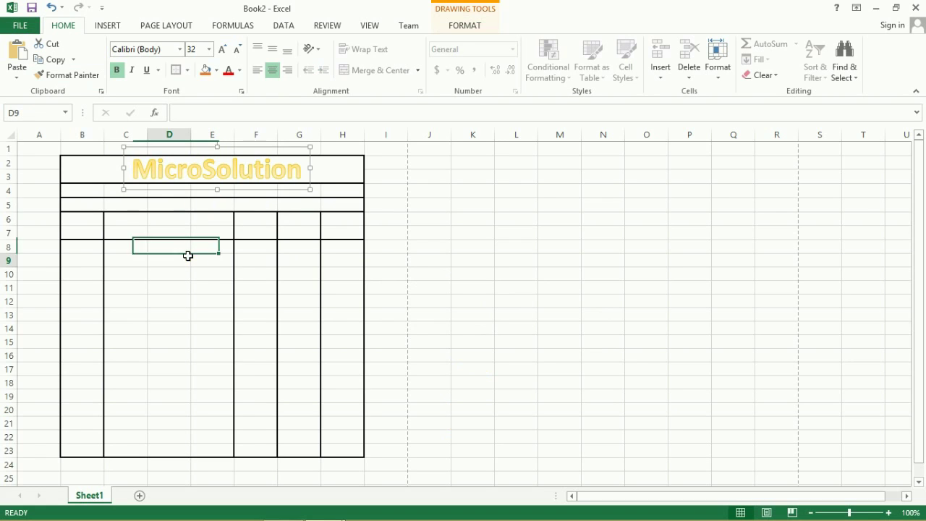
{"action": "left_click_drag", "start_coordinate": [84, 191], "coordinate": [170, 194]}
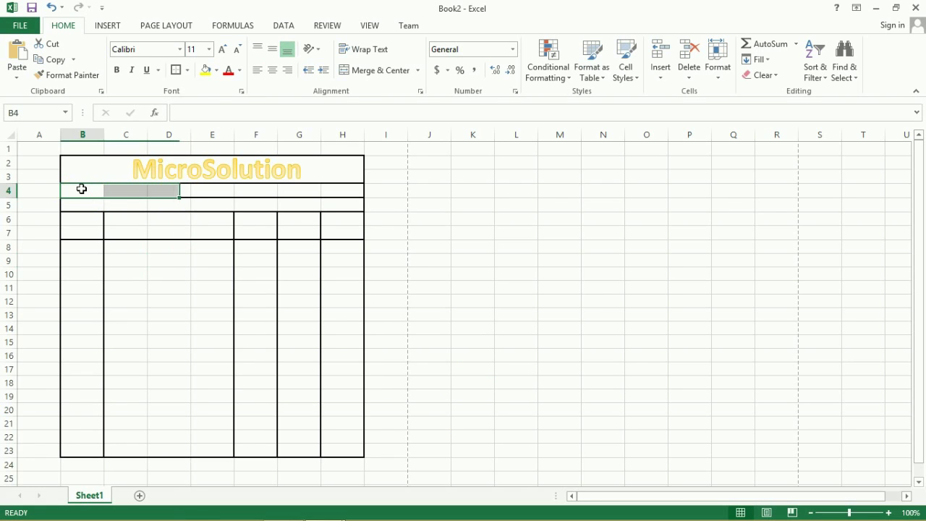
- Merge & Center B4:D4 and F4:H4 into single cells
{"action": "left_click", "coordinate": [83, 190]}
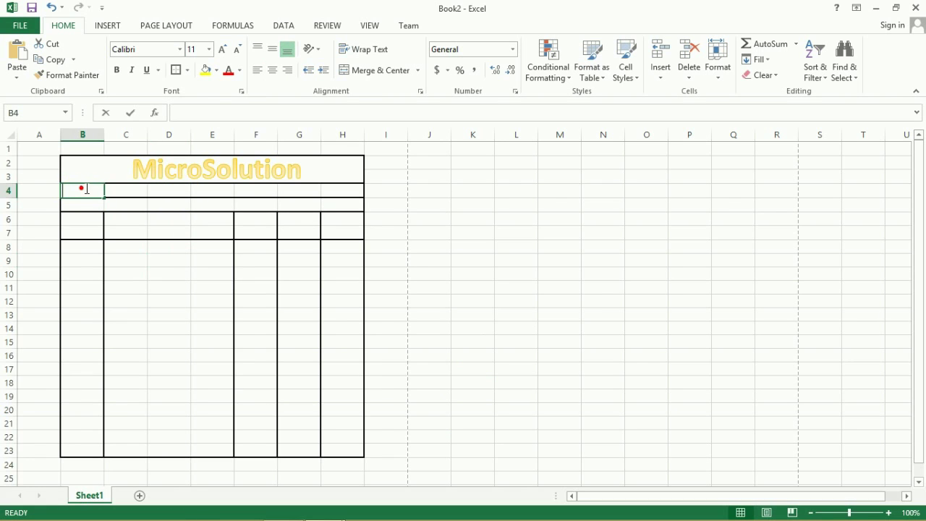
{"action": "left_click", "coordinate": [154, 189]}
{"action": "left_click_drag", "start_coordinate": [86, 192], "coordinate": [168, 194]}
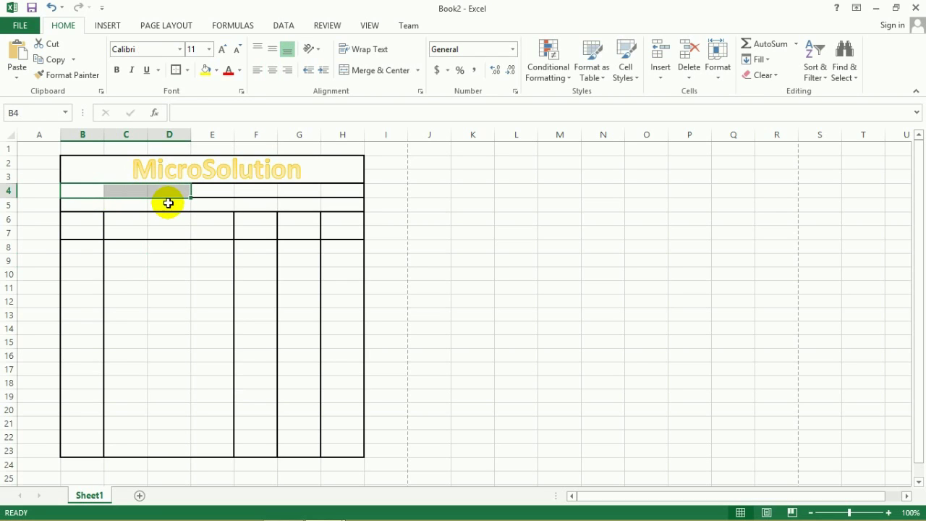
{"action": "left_click", "coordinate": [382, 72]}
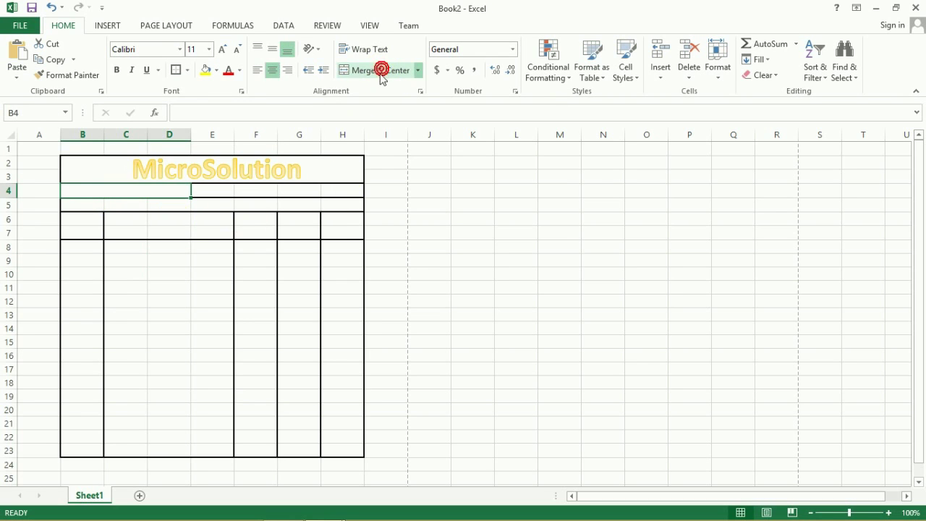
{"action": "left_click", "coordinate": [263, 189]}
{"action": "left_click", "coordinate": [260, 196]}
{"action": "left_click", "coordinate": [261, 192]}
{"action": "left_click_drag", "start_coordinate": [261, 192], "coordinate": [329, 189]}
{"action": "left_click", "coordinate": [261, 228]}
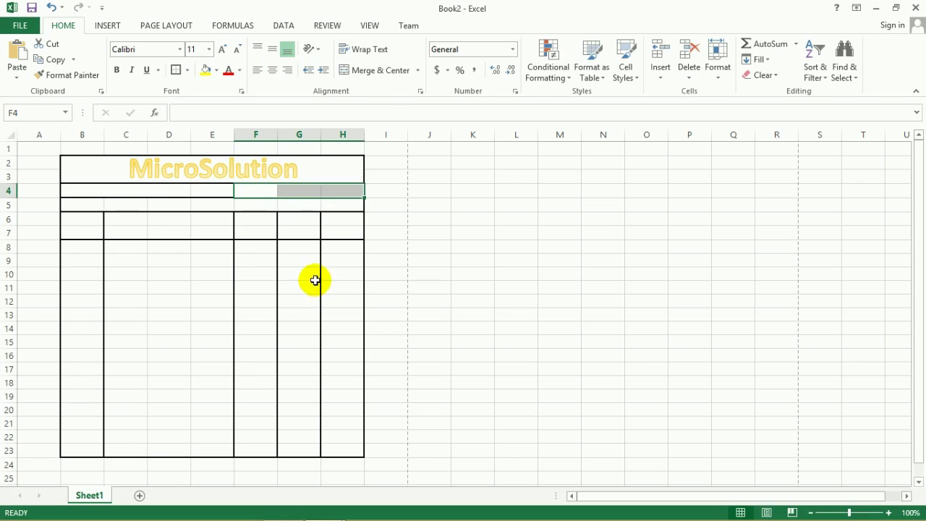
{"action": "left_click", "coordinate": [377, 70]}
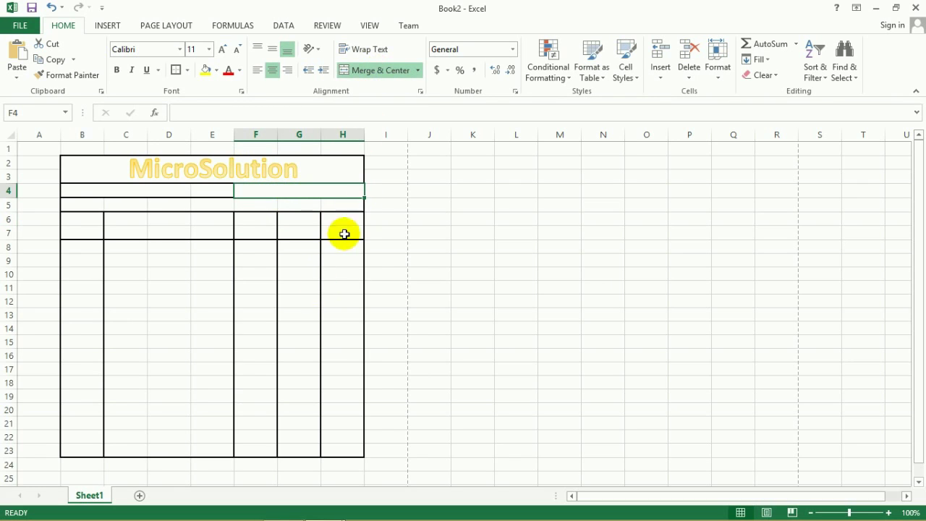
{"action": "left_click", "coordinate": [241, 284]}
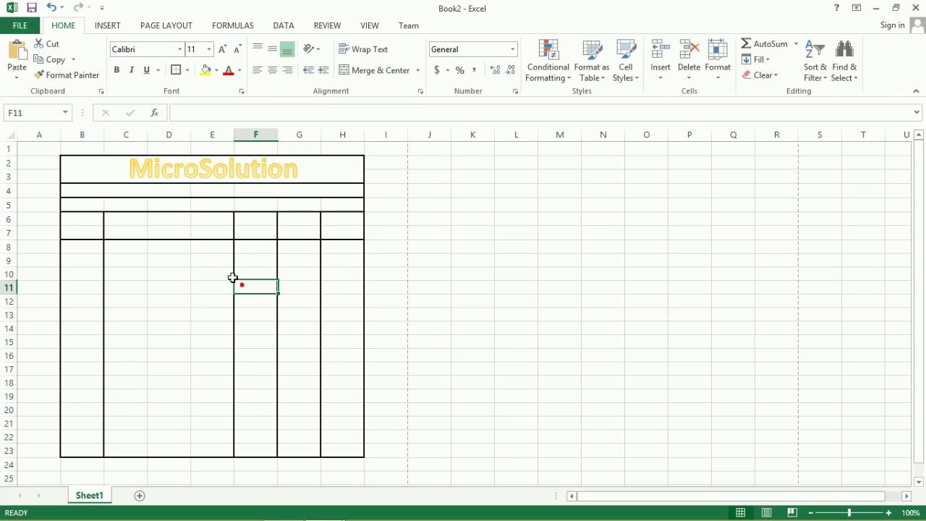
- Enter the labels 'Date' and 'Invoice No' in the merged row 4 cells
{"action": "left_click", "coordinate": [130, 191]}
{"action": "left_click", "coordinate": [102, 195]}
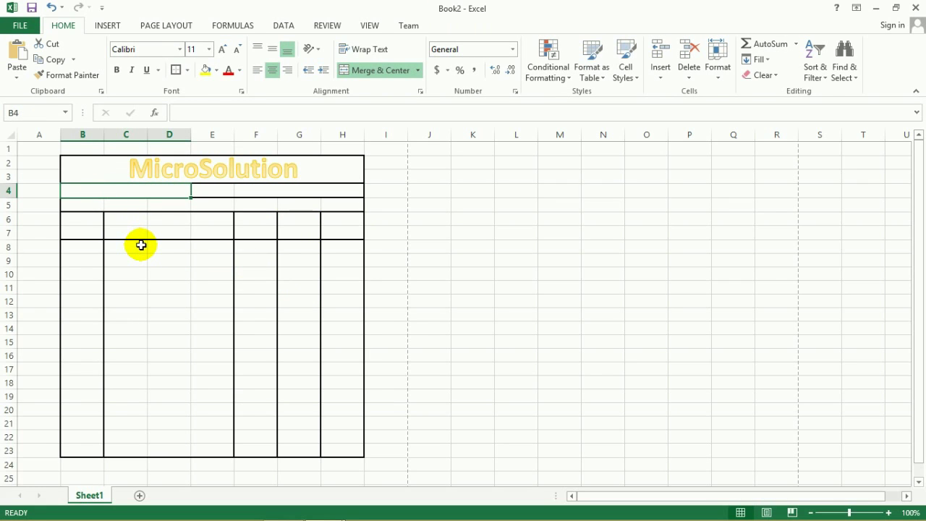
{"action": "type", "text": "Date"}
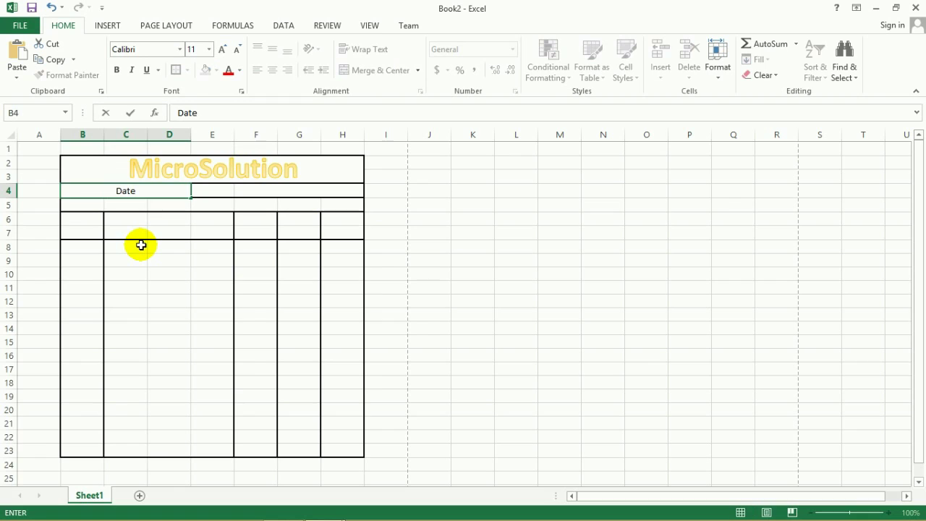
{"action": "key", "text": "Tab"}
{"action": "key", "text": "Tab"}
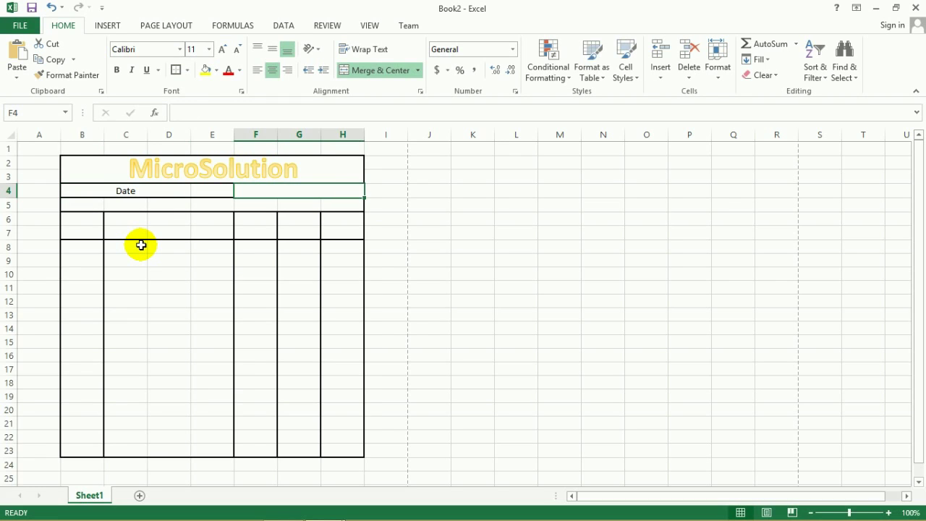
{"action": "type", "text": "1"}
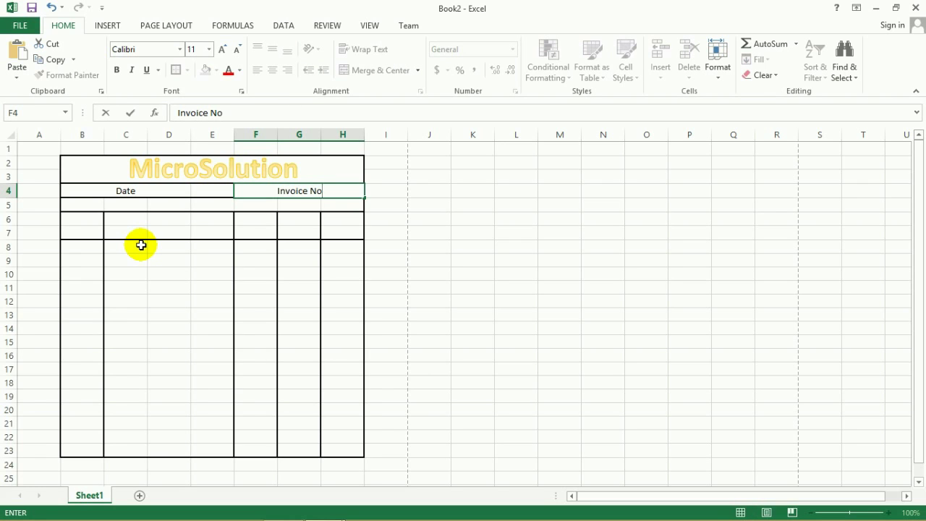
{"action": "key", "text": "Tab"}
{"action": "left_click_drag", "start_coordinate": [83, 205], "coordinate": [345, 210]}
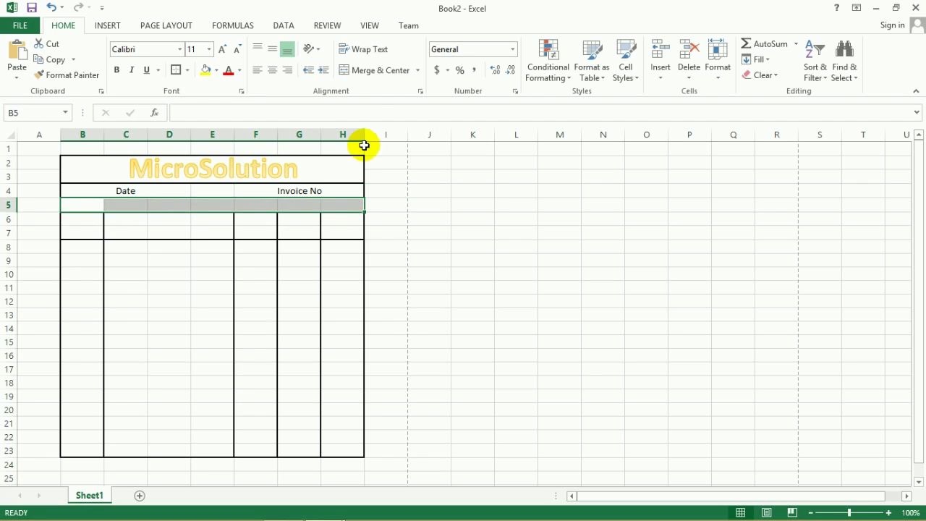
- Merge & Center B5:H5 and enter the label 'Name:' in it
{"action": "left_click", "coordinate": [373, 75]}
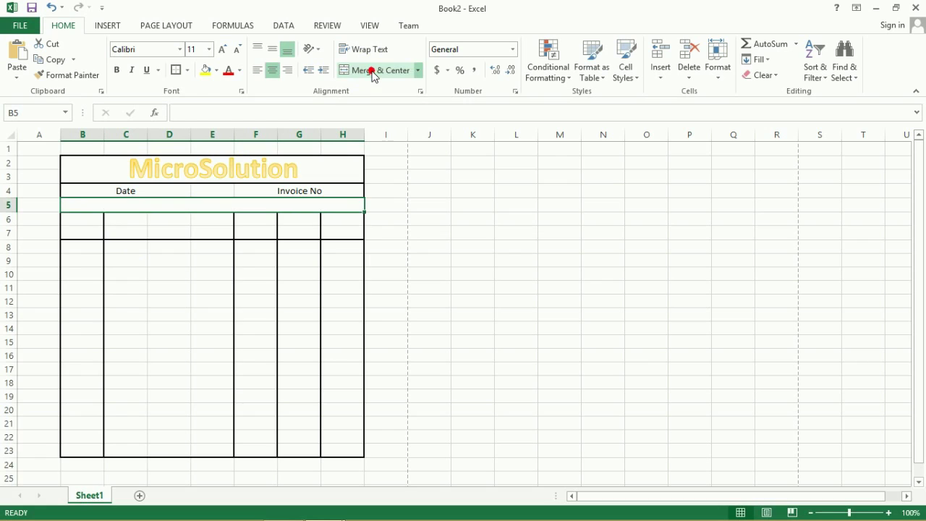
{"action": "left_click", "coordinate": [124, 227]}
{"action": "left_click", "coordinate": [121, 207]}
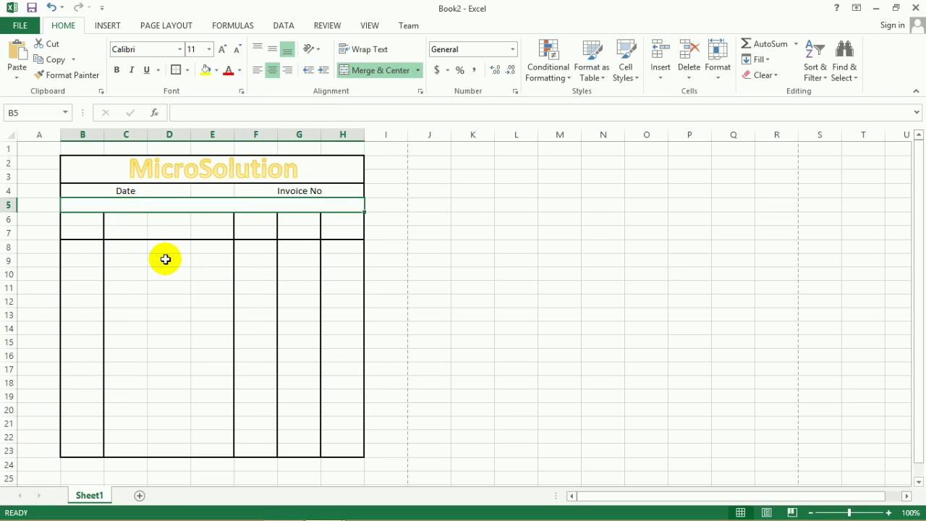
{"action": "type", "text": "Name:"}
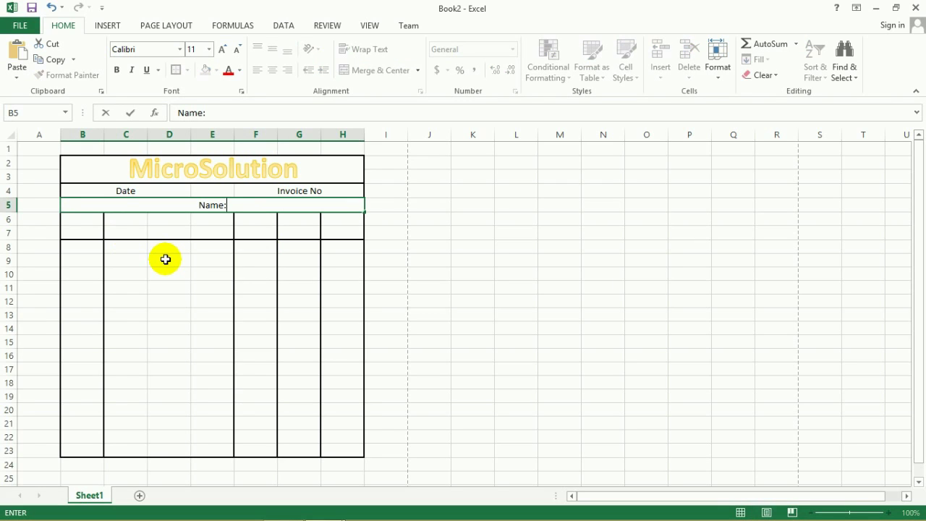
{"action": "left_click", "coordinate": [165, 259]}
{"action": "mouse_move", "coordinate": [103, 188]}
{"action": "left_mouse_down"}
{"action": "mouse_move", "coordinate": [923, 3]}
{"action": "mouse_move", "coordinate": [822, 6]}
{"action": "left_mouse_up"}
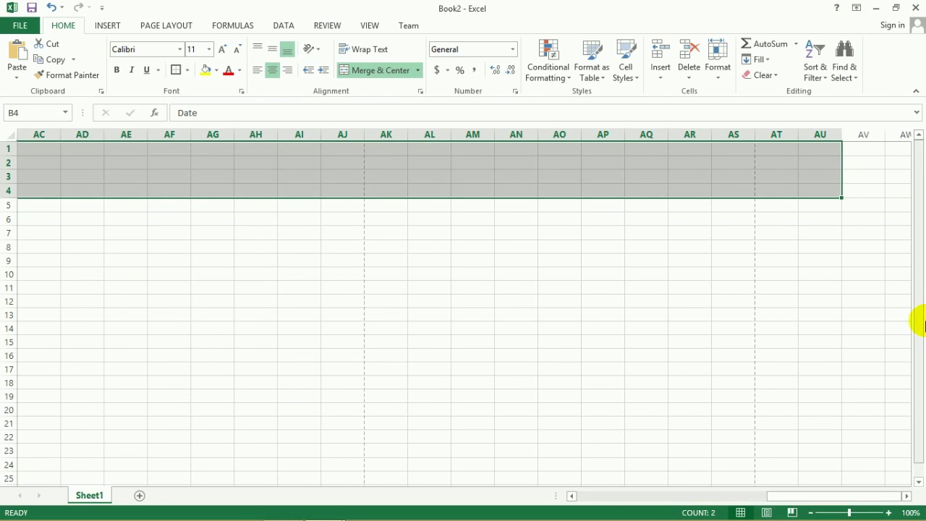
{"action": "left_click_drag", "start_coordinate": [827, 496], "coordinate": [617, 499]}
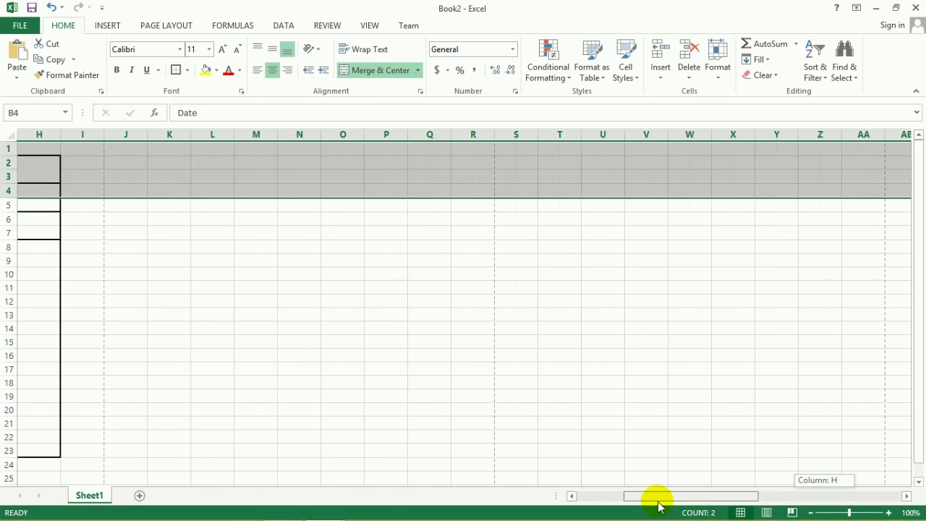
- Left-align and middle-align the Date, Invoice No and Name labels in B4:H5
{"action": "left_click", "coordinate": [425, 303]}
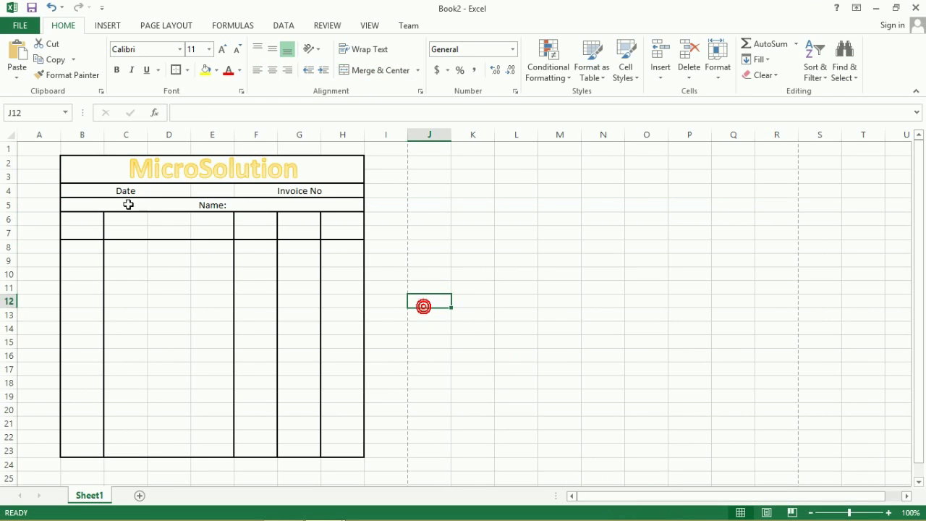
{"action": "left_click", "coordinate": [127, 191]}
{"action": "left_click_drag", "start_coordinate": [127, 191], "coordinate": [284, 205]}
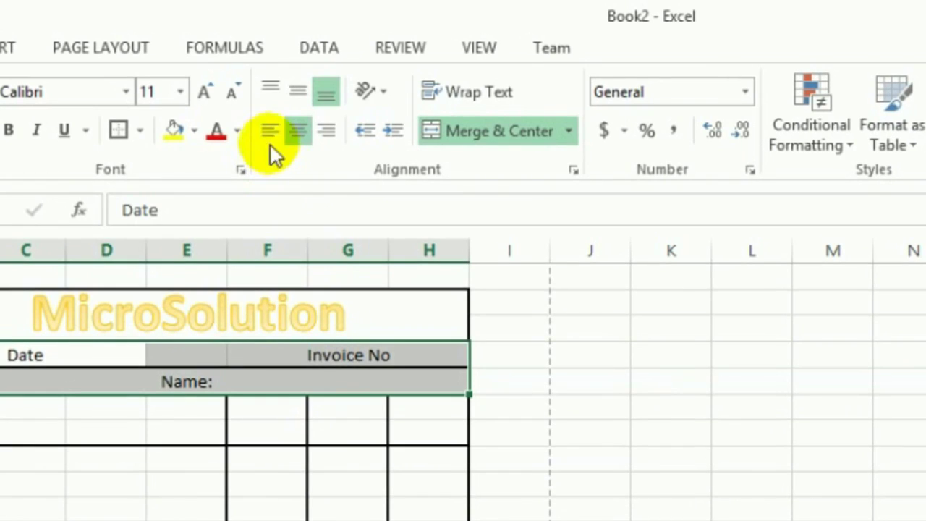
{"action": "left_click", "coordinate": [268, 140]}
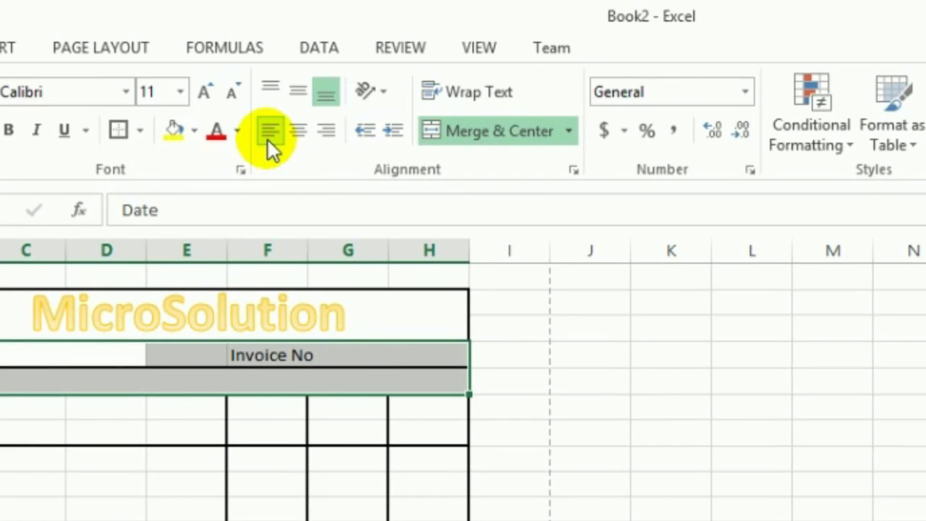
{"action": "left_click", "coordinate": [300, 92]}
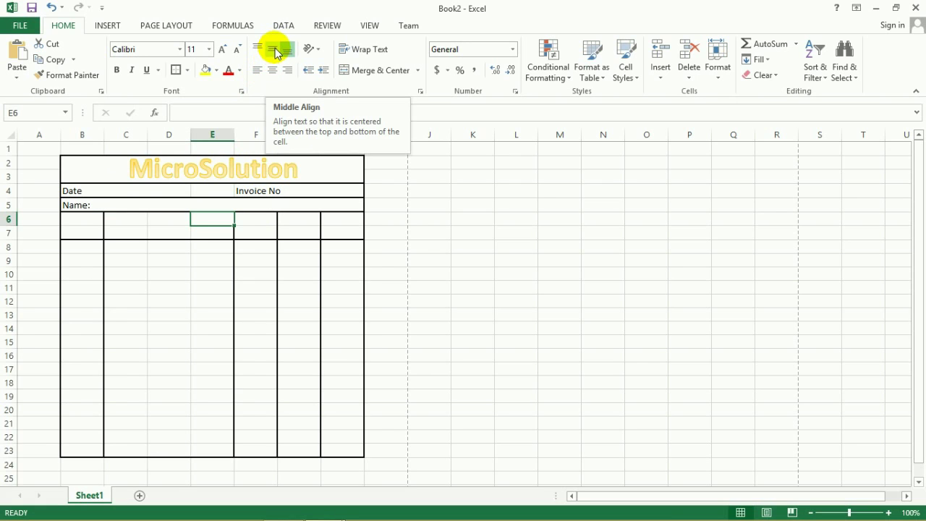
{"action": "mouse_move", "coordinate": [92, 221]}
{"action": "left_mouse_down"}
{"action": "mouse_move", "coordinate": [85, 218]}
{"action": "mouse_move", "coordinate": [84, 234]}
{"action": "left_mouse_up"}
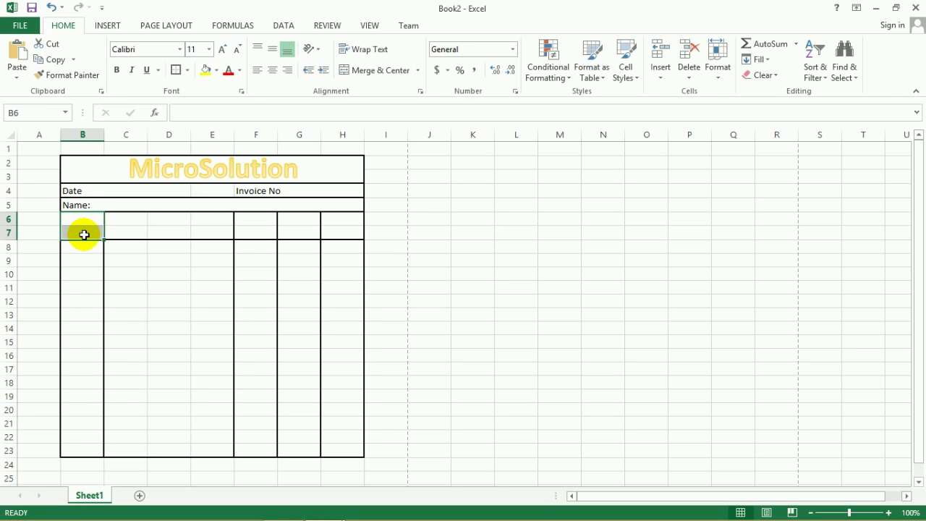
- Merge B6:B7, C6:E7, F6:F7, G6:G7 and H6:H7 into single header cells
{"action": "left_click", "coordinate": [377, 71]}
{"action": "left_click_drag", "start_coordinate": [120, 222], "coordinate": [210, 231]}
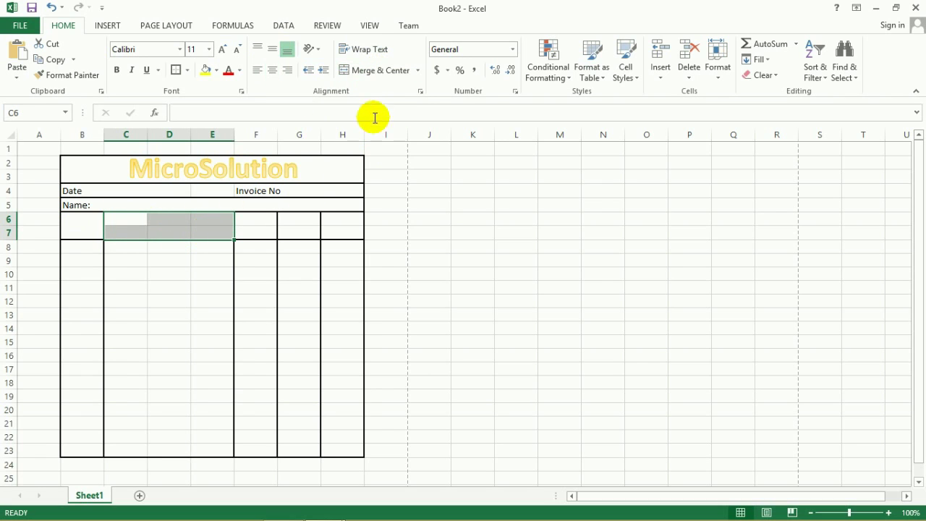
{"action": "left_click", "coordinate": [374, 71]}
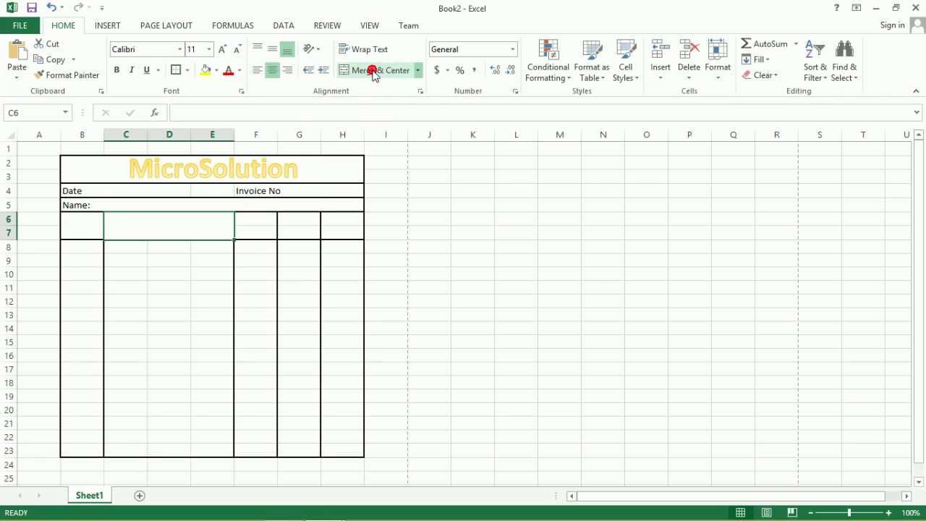
{"action": "left_click", "coordinate": [256, 219]}
{"action": "left_click_drag", "start_coordinate": [257, 228], "coordinate": [301, 231]}
{"action": "left_click", "coordinate": [364, 72]}
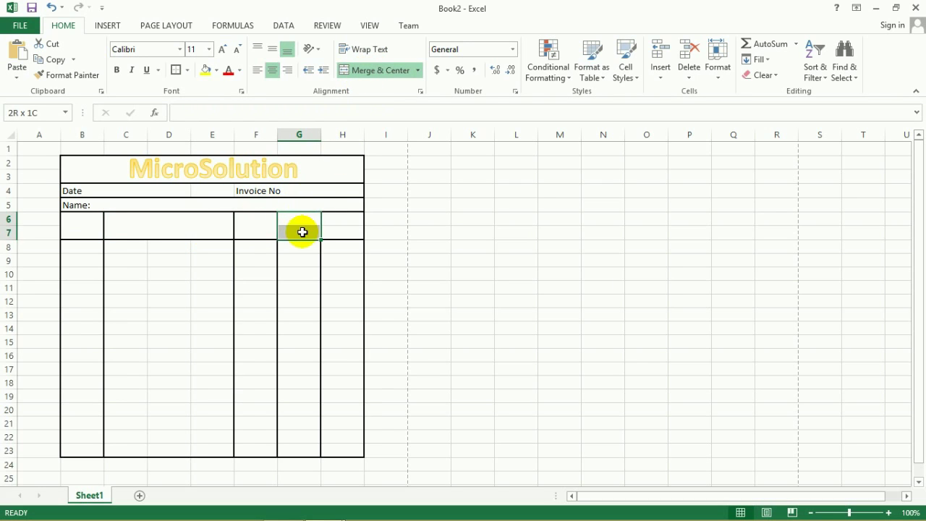
{"action": "left_click", "coordinate": [368, 69]}
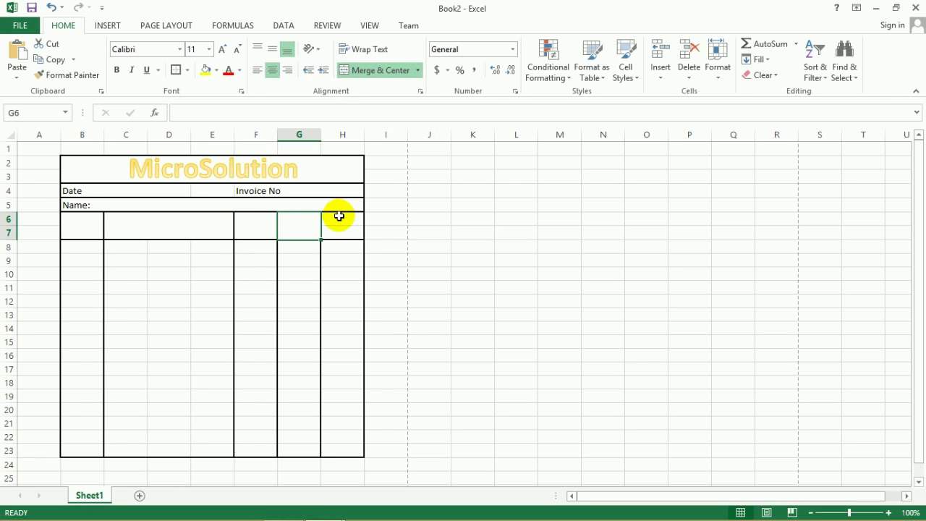
{"action": "left_click_drag", "start_coordinate": [339, 215], "coordinate": [340, 233]}
{"action": "left_click", "coordinate": [374, 70]}
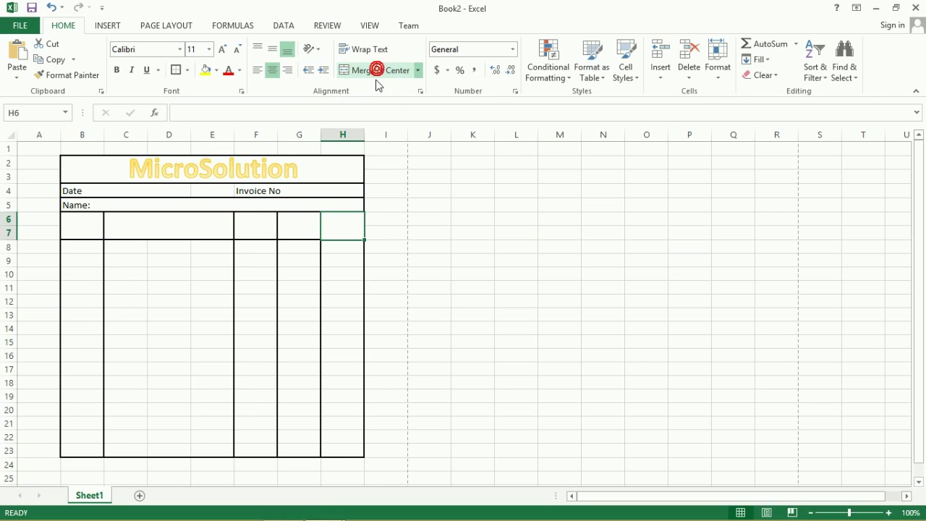
{"action": "left_click", "coordinate": [255, 246]}
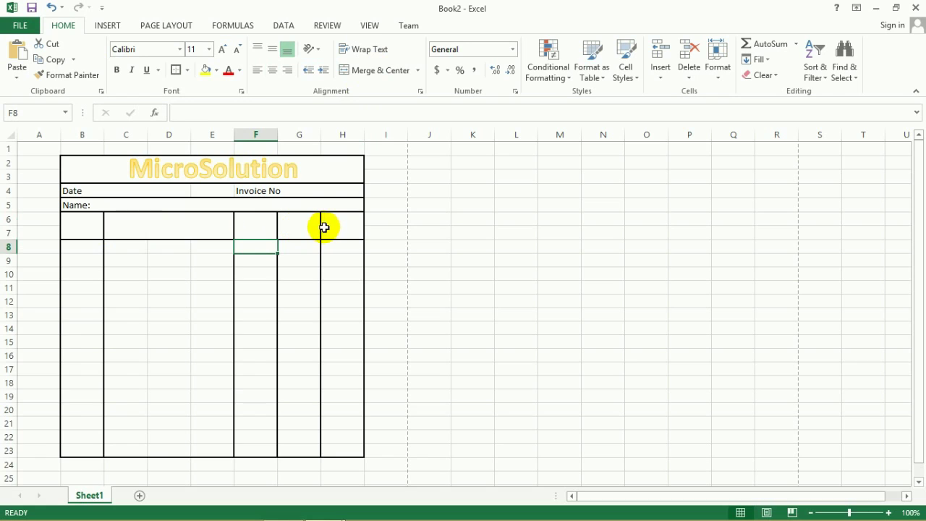
- Enter the headings SN, Items Name, Q, Amt and Total across the row 6 headers
{"action": "left_click", "coordinate": [85, 227]}
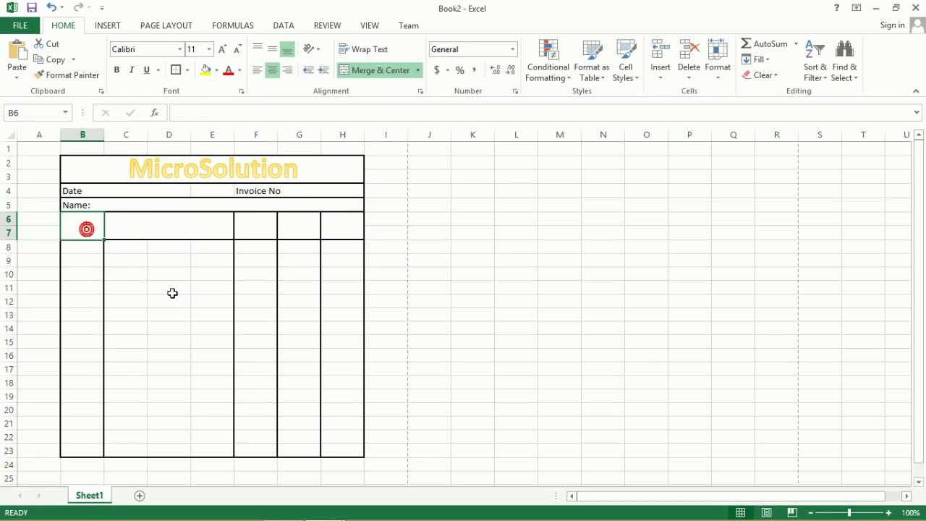
{"action": "type", "text": "SN"}
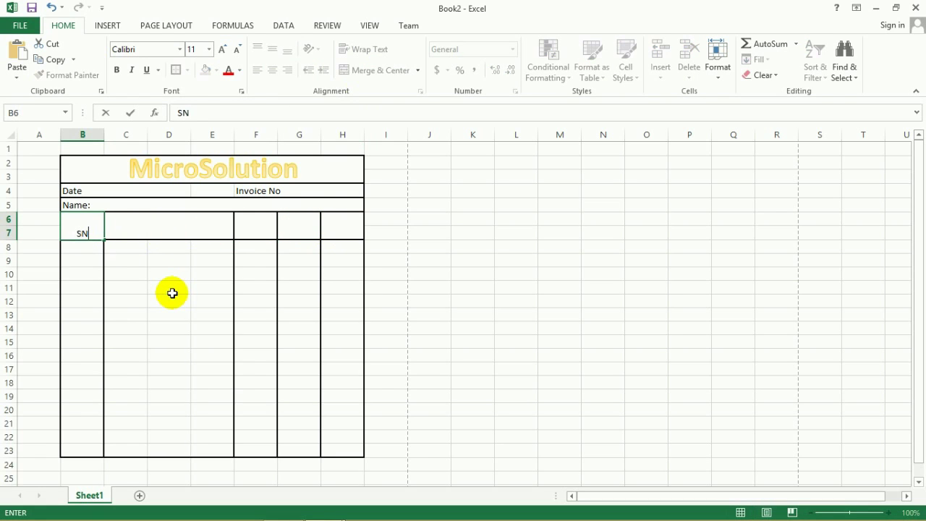
{"action": "key", "text": "Tab"}
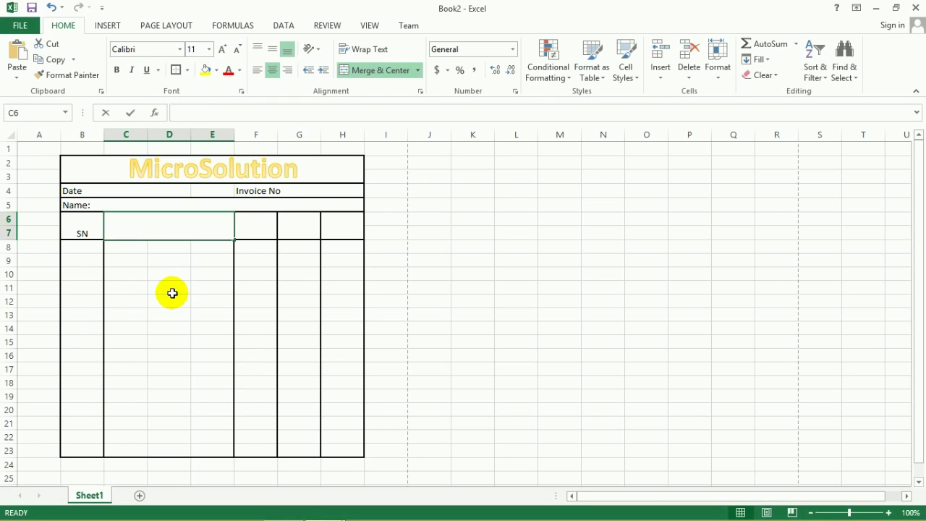
{"action": "type", "text": "Item"}
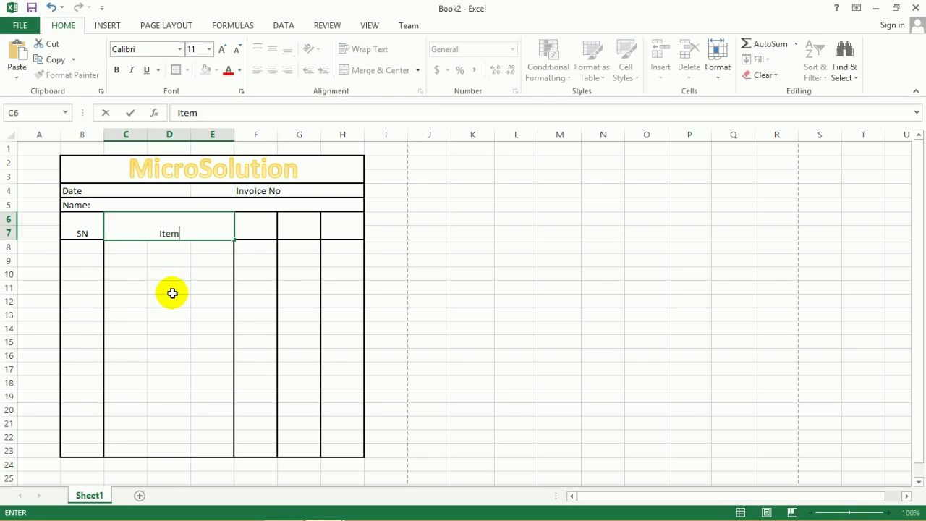
{"action": "type", "text": "s Name"}
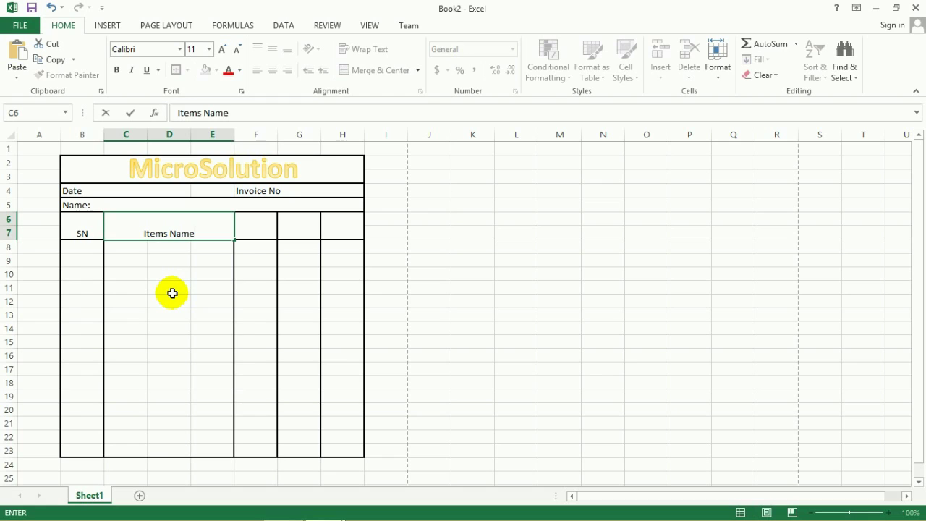
{"action": "key", "text": "Tab"}
{"action": "type", "text": "Q"}
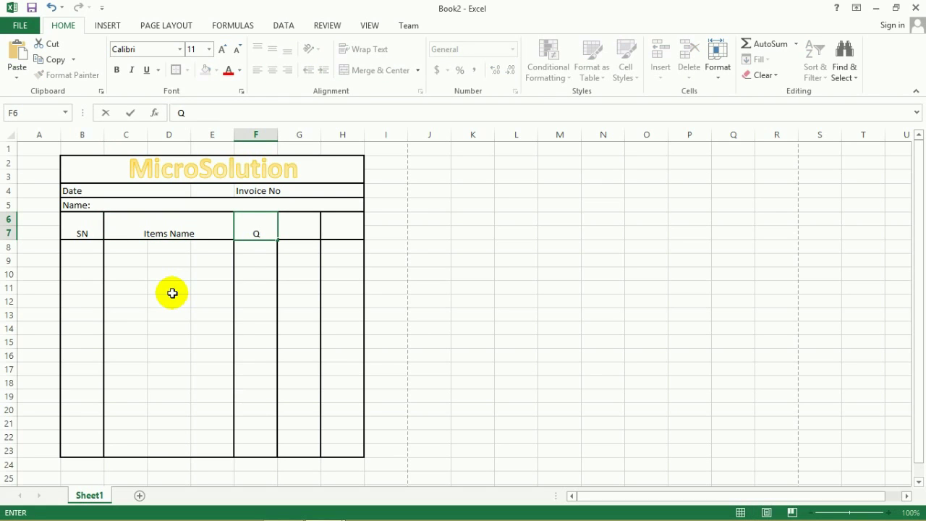
{"action": "key", "text": "Tab"}
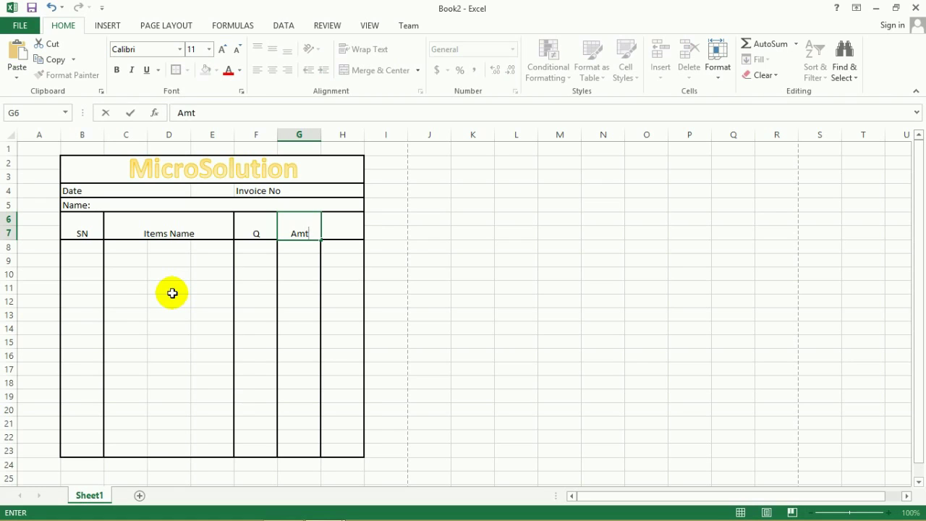
{"action": "key", "text": "Tab"}
{"action": "type", "text": "T"}
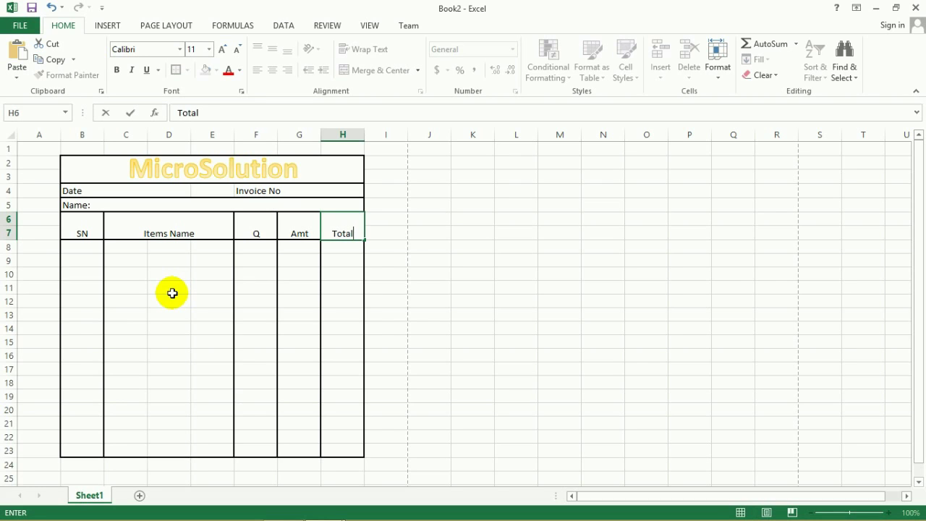
{"action": "left_click", "coordinate": [121, 246]}
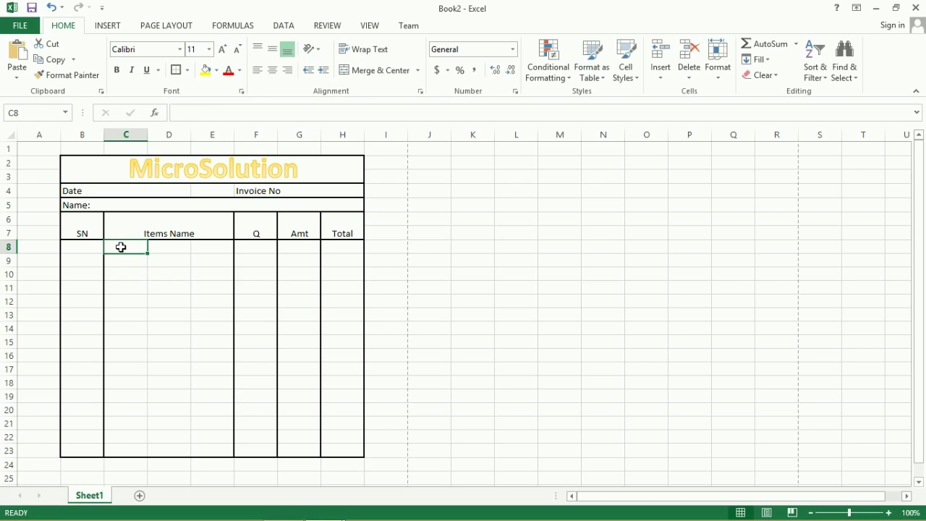
- Merge C8:E8, C9:E9 and C10:E10 into single Items Name cells
{"action": "left_click_drag", "start_coordinate": [121, 247], "coordinate": [209, 233]}
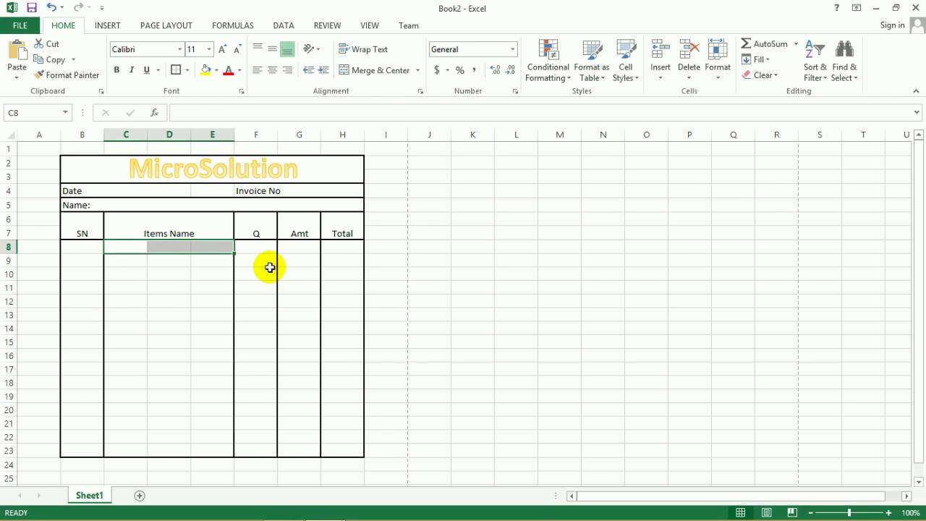
{"action": "key", "text": "F4"}
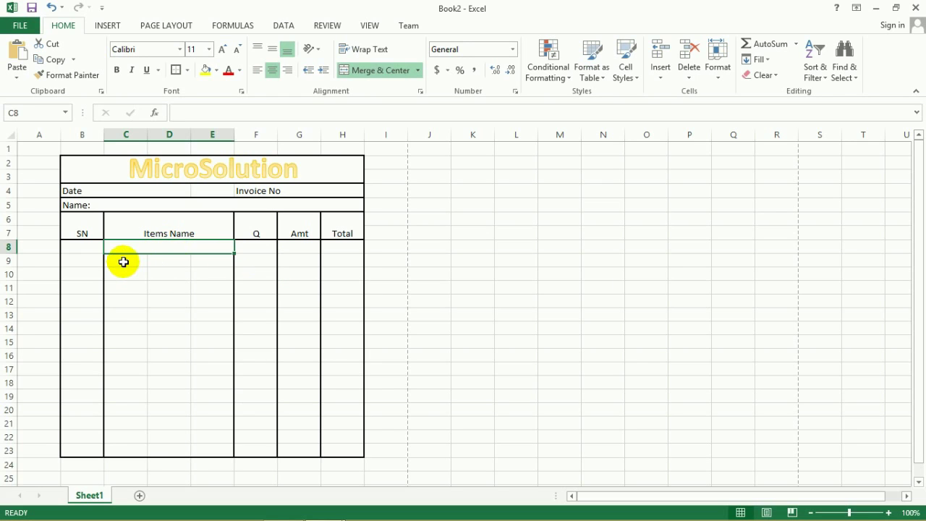
{"action": "left_click_drag", "start_coordinate": [123, 260], "coordinate": [210, 261]}
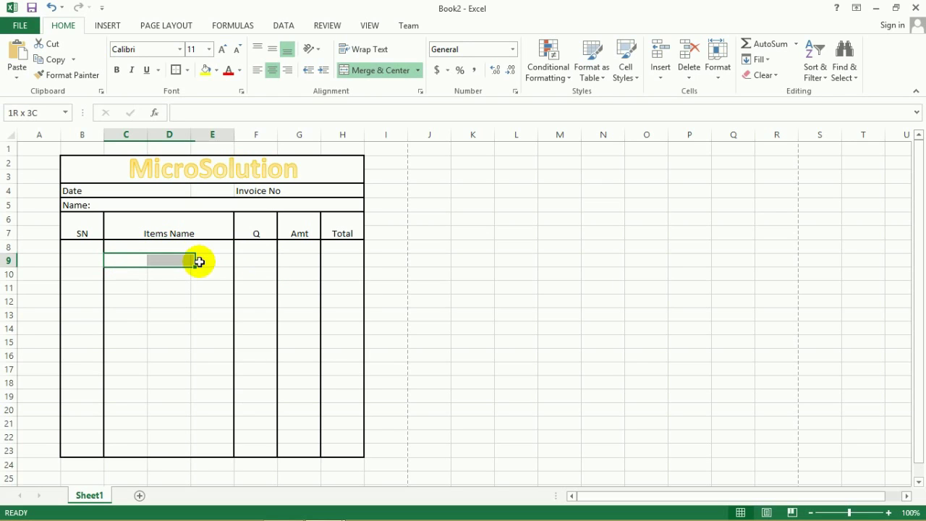
{"action": "left_click", "coordinate": [369, 72]}
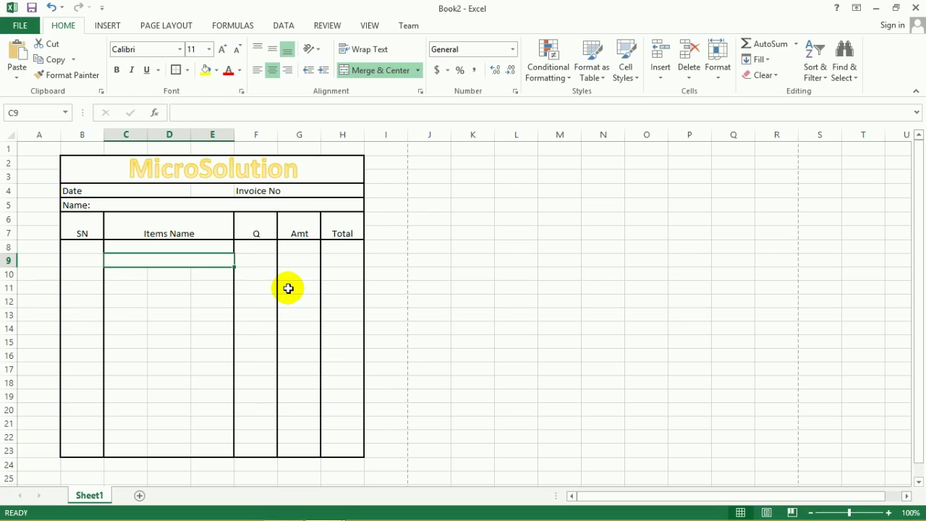
{"action": "left_click", "coordinate": [219, 287]}
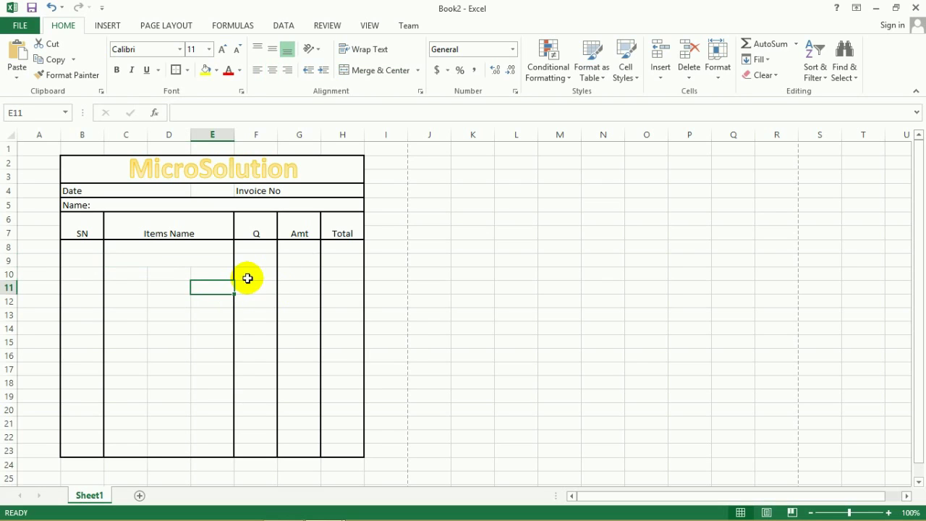
{"action": "left_click", "coordinate": [84, 248]}
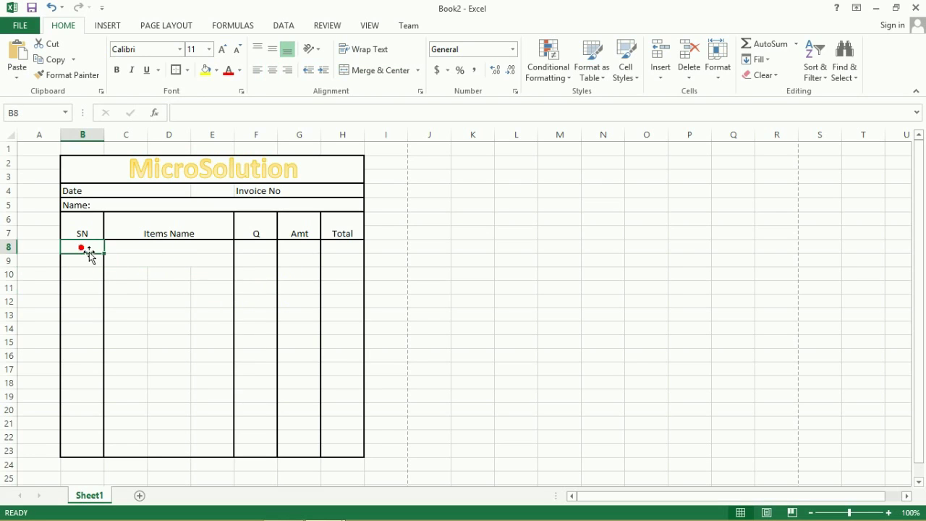
{"action": "left_click", "coordinate": [154, 259]}
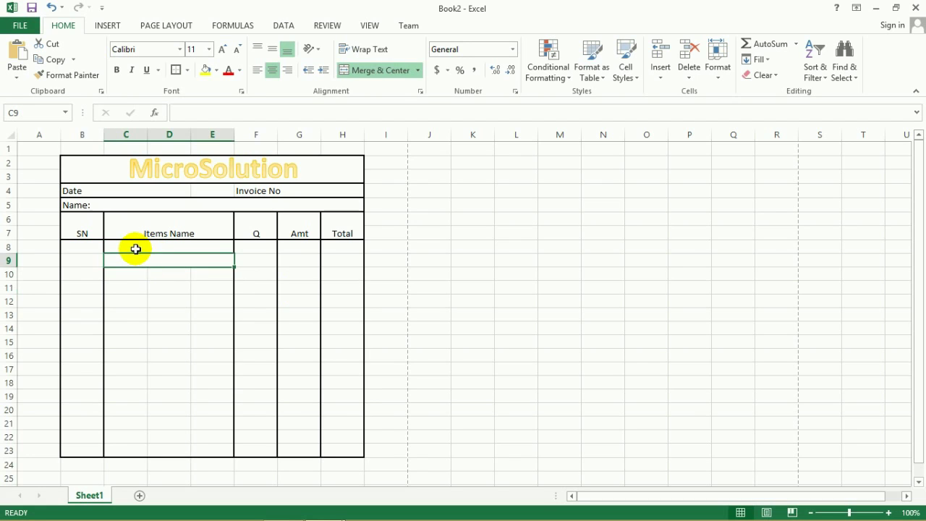
{"action": "left_click_drag", "start_coordinate": [124, 273], "coordinate": [213, 273]}
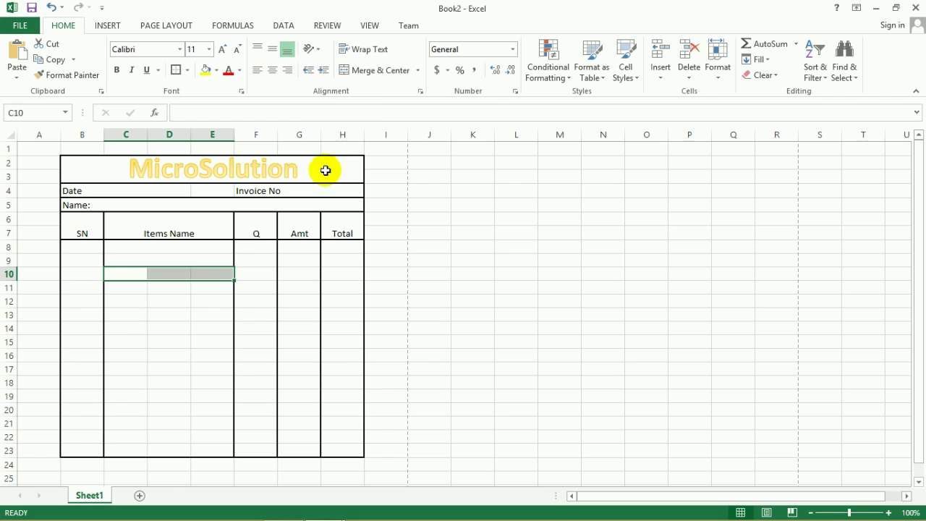
{"action": "left_click", "coordinate": [362, 70]}
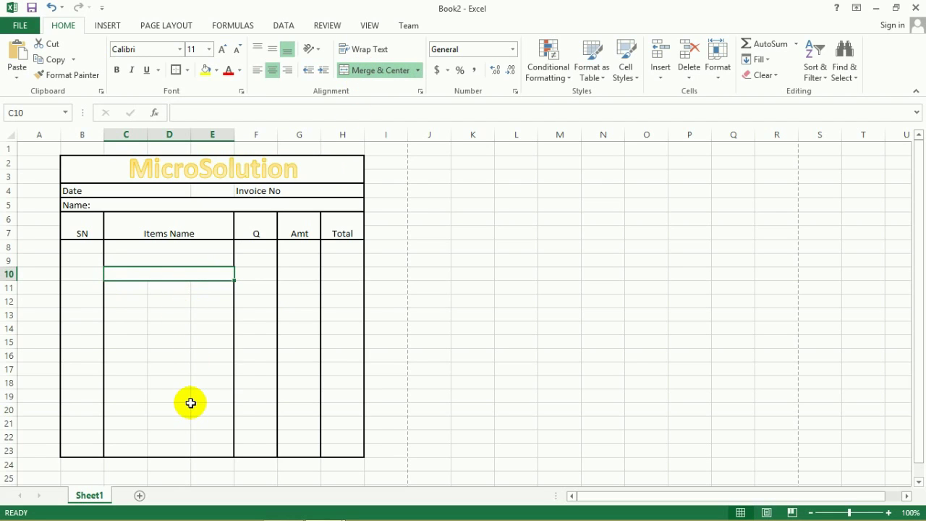
{"action": "left_click", "coordinate": [174, 369]}
- Enter serial numbers 1, 2 and 3 in B8:B10
{"action": "left_click", "coordinate": [82, 247]}
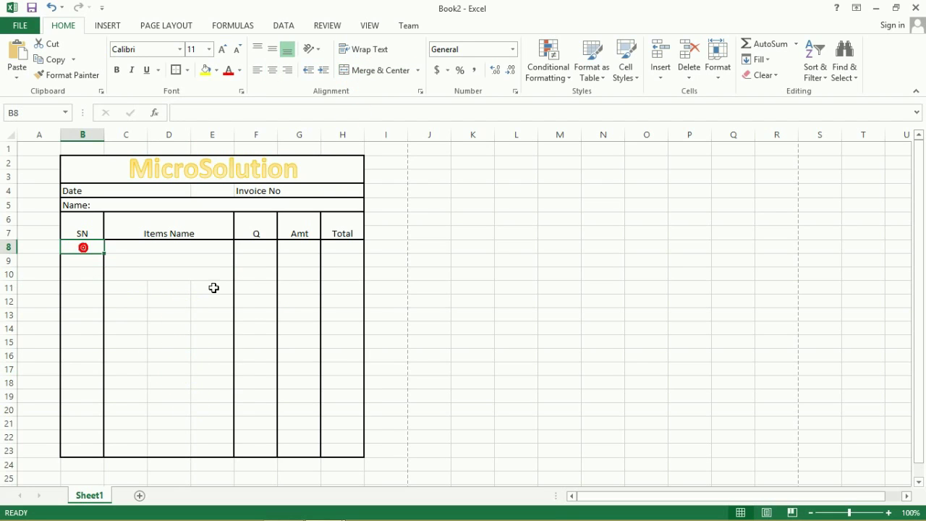
{"action": "type", "text": "1"}
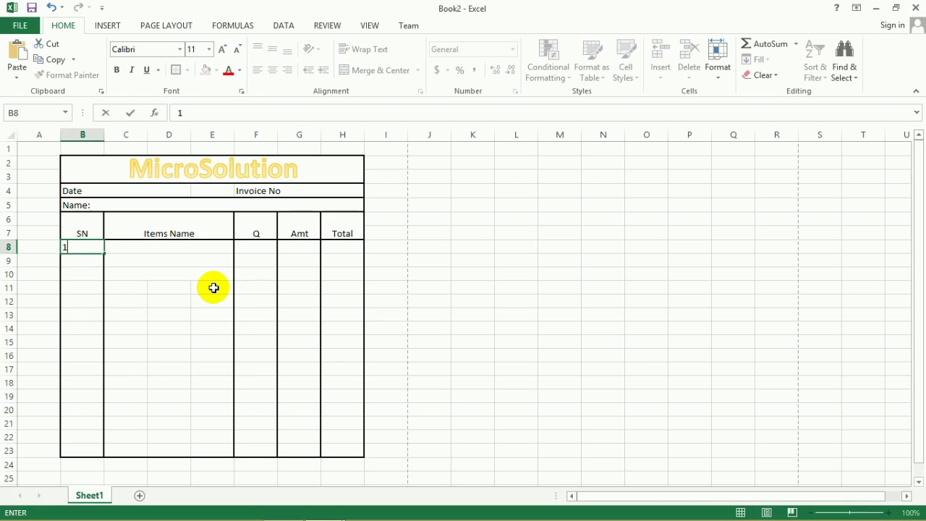
{"action": "key", "text": "Return"}
{"action": "type", "text": "2"}
{"action": "key", "text": "Return"}
{"action": "type", "text": "3"}
{"action": "key", "text": "Tab"}
- Step through the first item row's cells F8 and G8, ending on Total cell H8
{"action": "key", "text": "Up"}
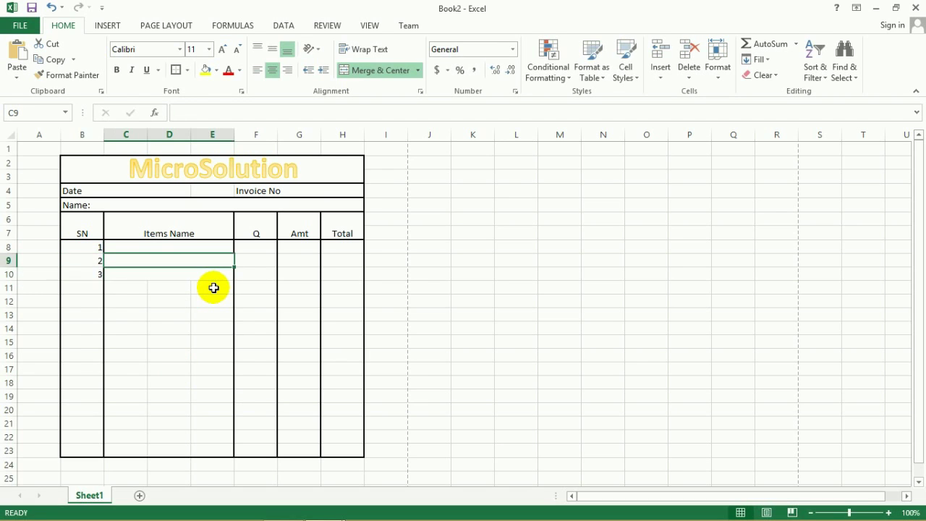
{"action": "key", "text": "Up"}
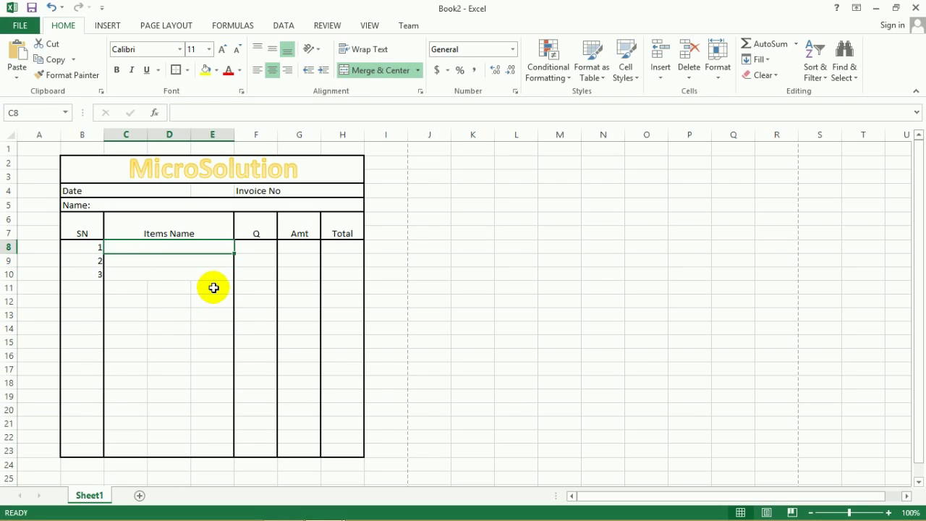
{"action": "key", "text": "Tab"}
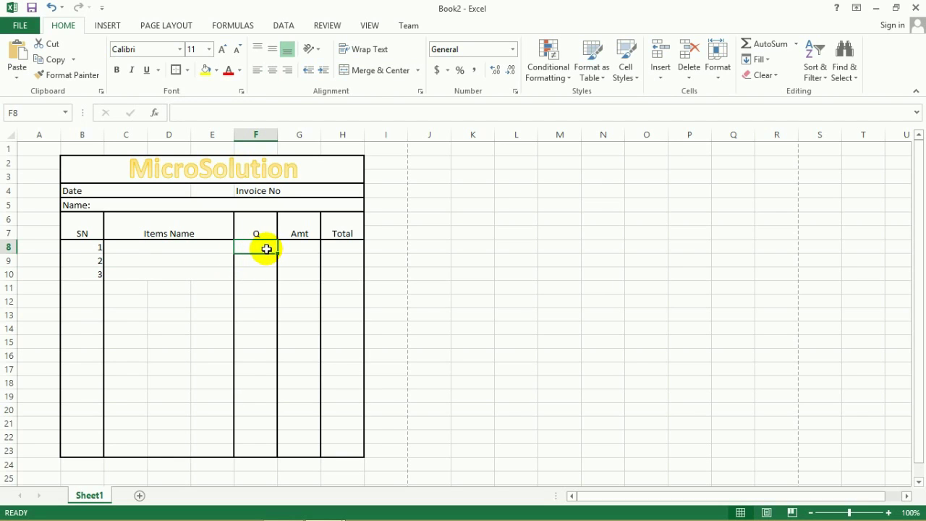
{"action": "left_click", "coordinate": [174, 247]}
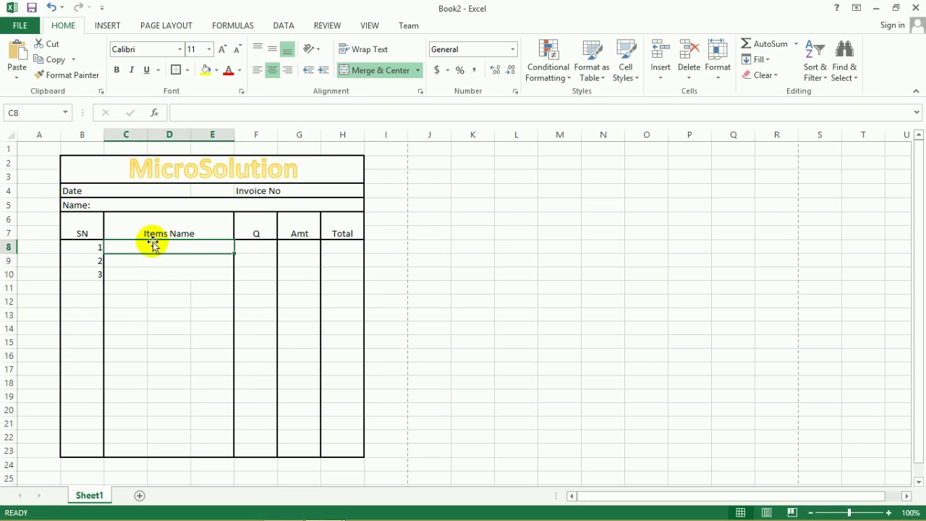
{"action": "left_click", "coordinate": [268, 249]}
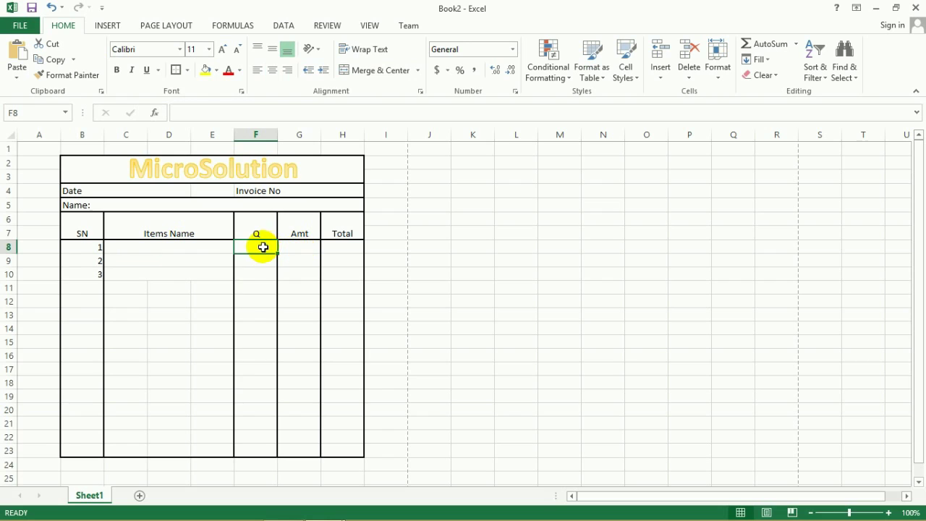
{"action": "left_click", "coordinate": [295, 245]}
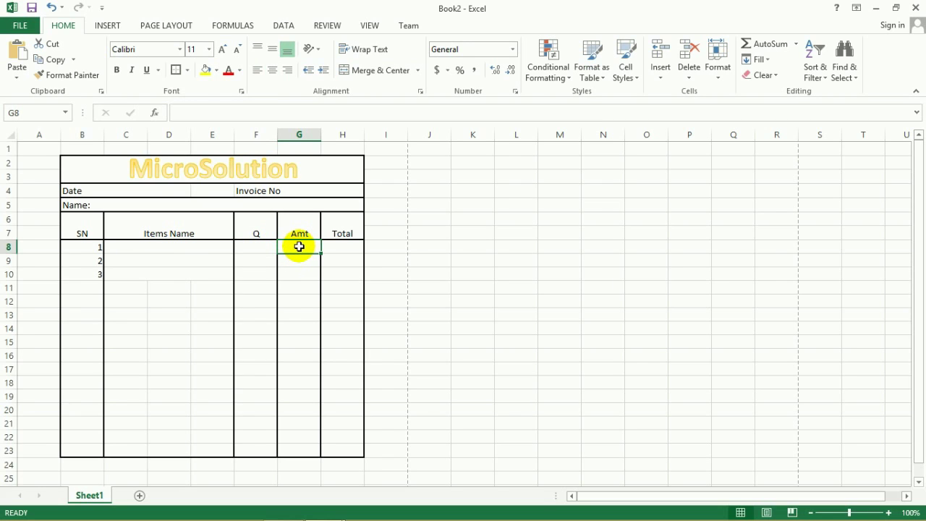
{"action": "left_click", "coordinate": [340, 247]}
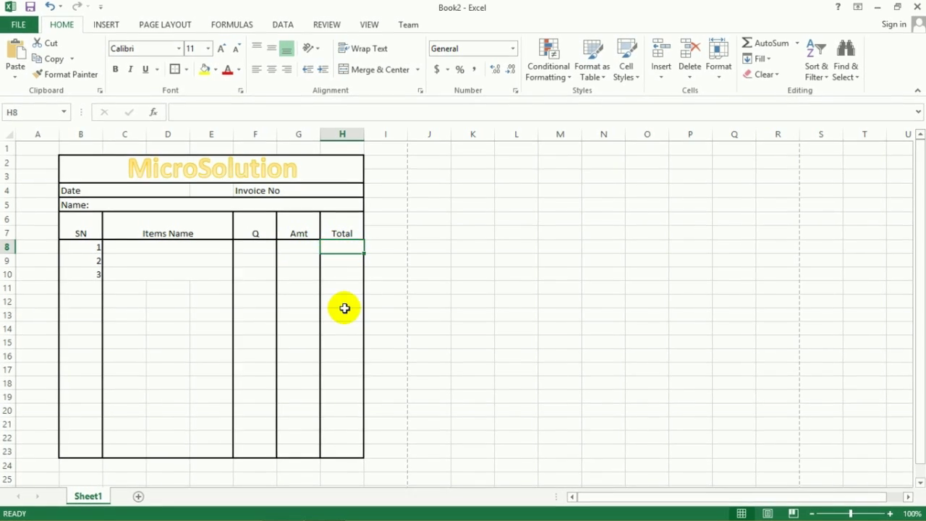
- Enter the formula =F8*G8 in H8 so the first Total shows 0
{"action": "type", "text": "="}
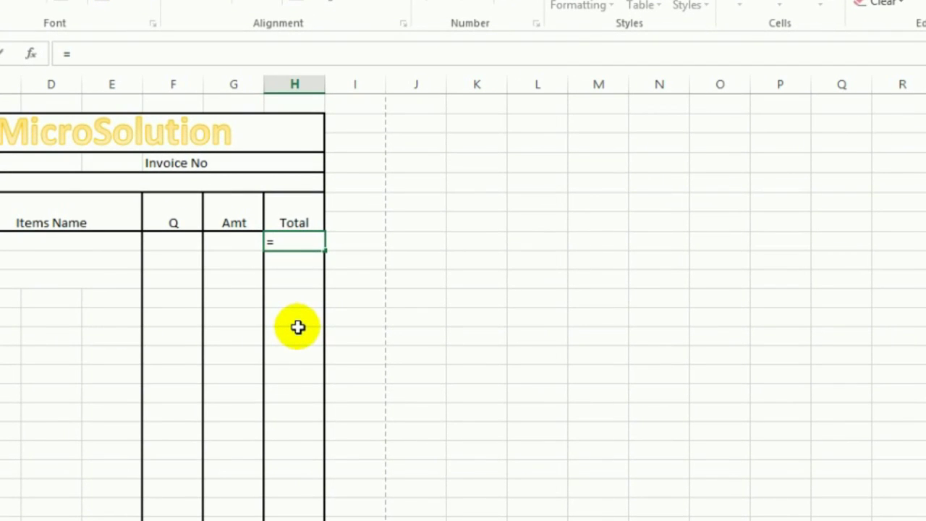
{"action": "left_click", "coordinate": [176, 243]}
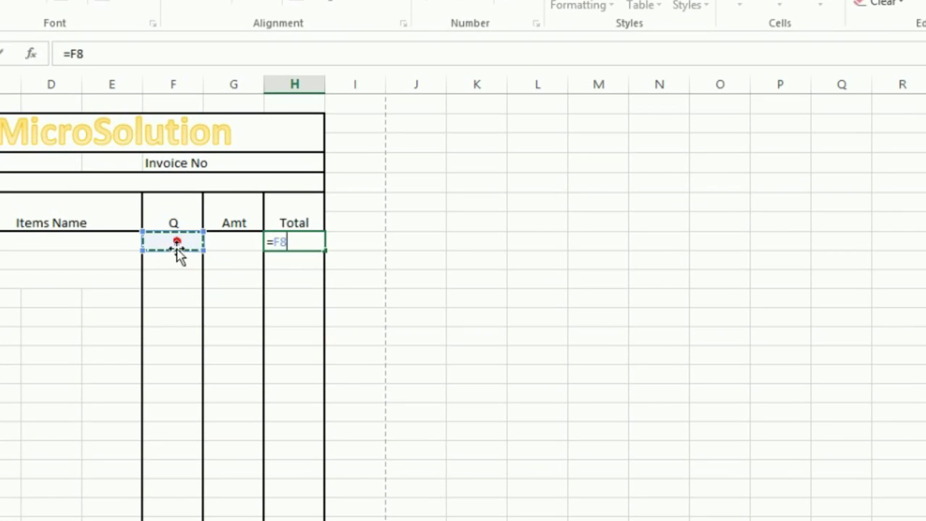
{"action": "type", "text": "/"}
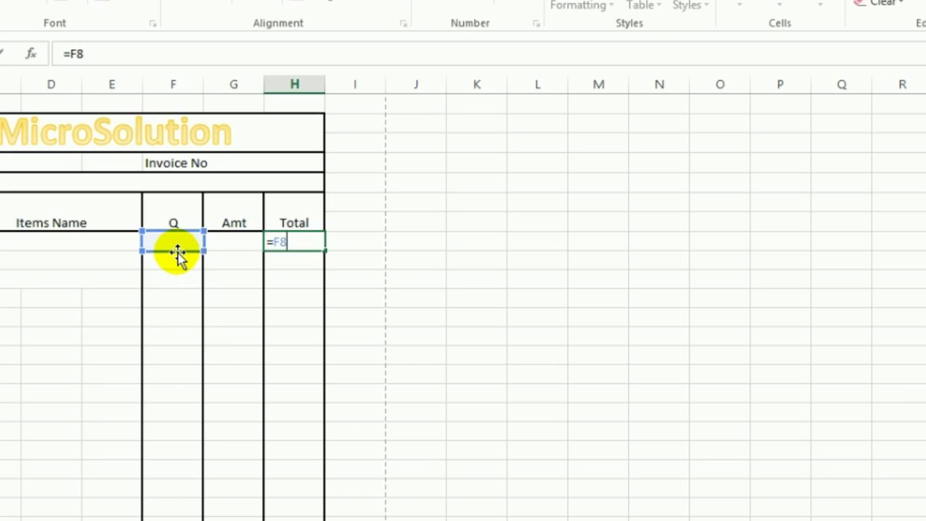
{"action": "left_click", "coordinate": [241, 243]}
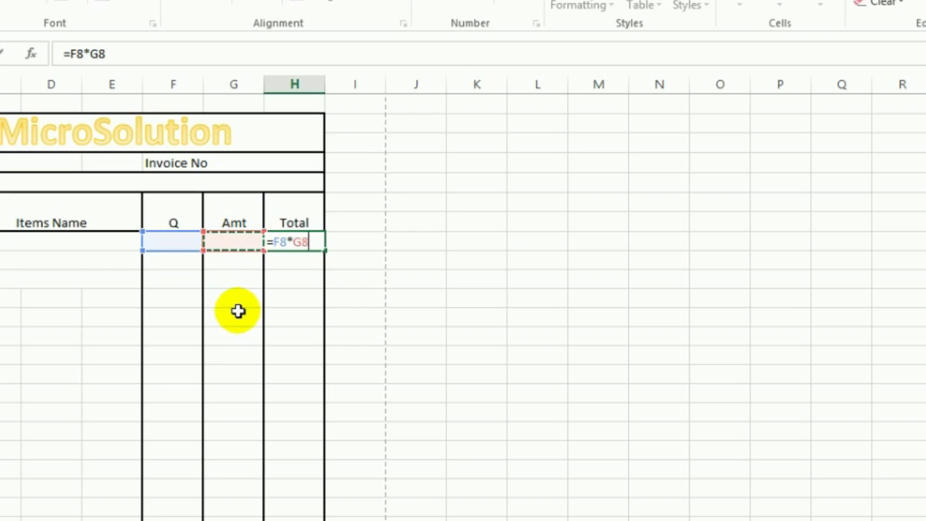
{"action": "key", "text": "Return"}
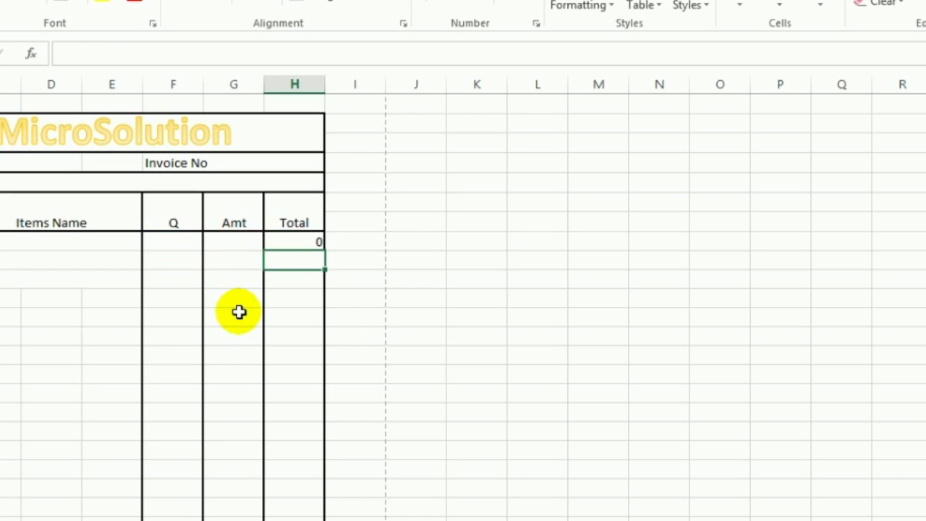
{"action": "left_click", "coordinate": [293, 246]}
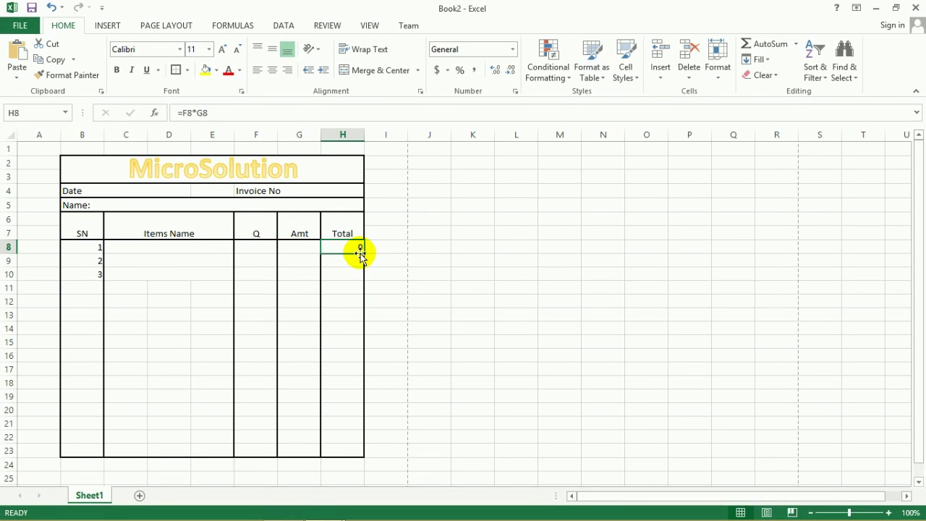
- Fill the =F8*G8 formula from H8 down to H18 and check the copied totals
{"action": "left_click_drag", "start_coordinate": [364, 254], "coordinate": [356, 385]}
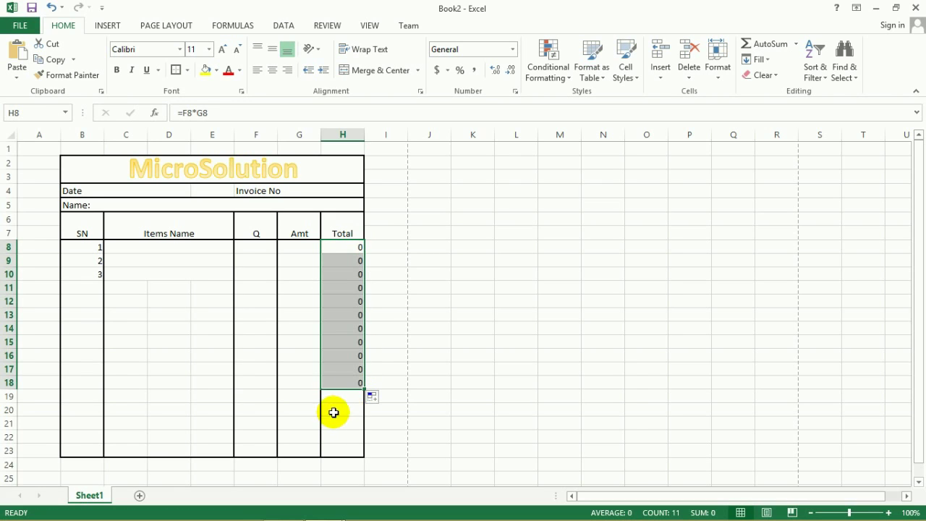
{"action": "left_click", "coordinate": [334, 410]}
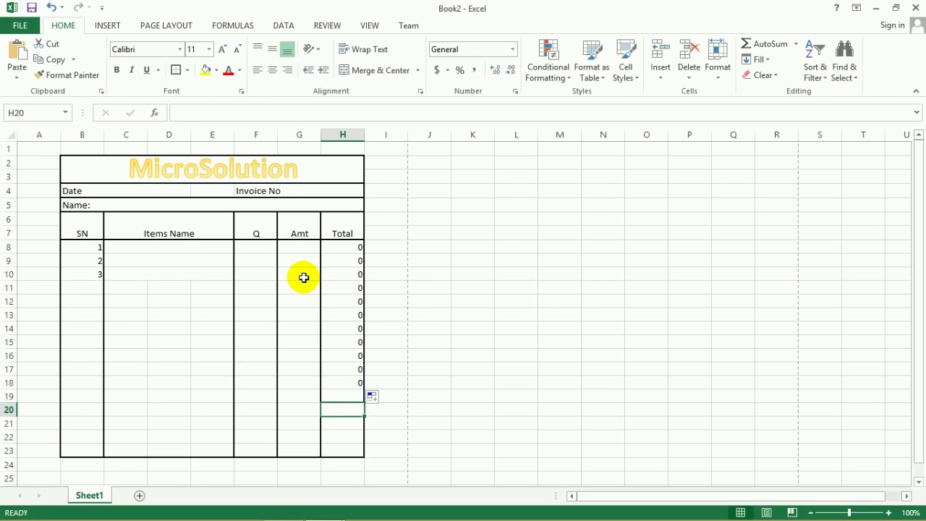
{"action": "left_click", "coordinate": [343, 246]}
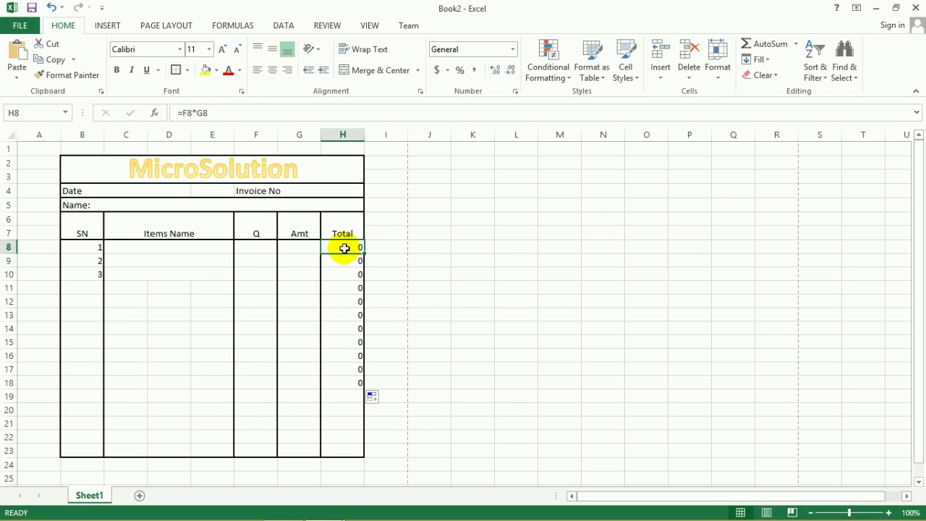
{"action": "left_click", "coordinate": [338, 396]}
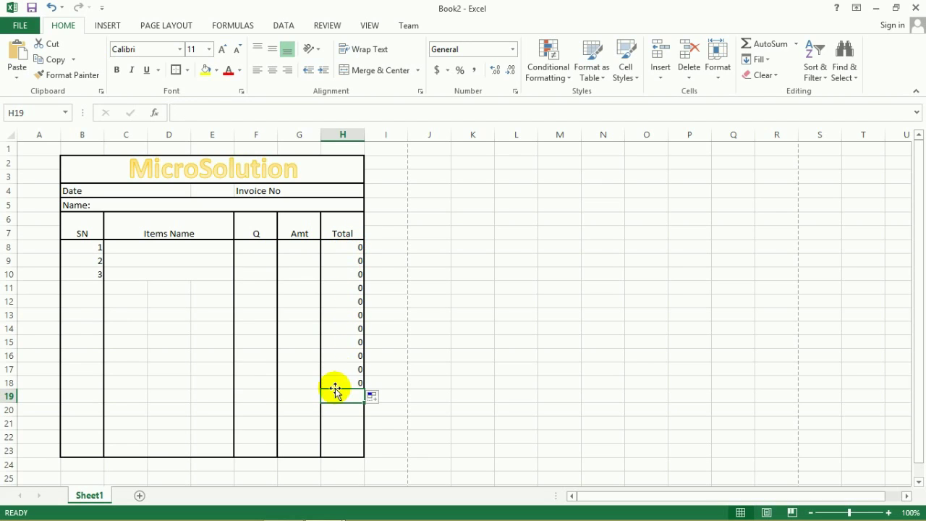
- Label G19 'Total' and put =SUM(H8:H18) in H19
{"action": "left_click", "coordinate": [313, 396]}
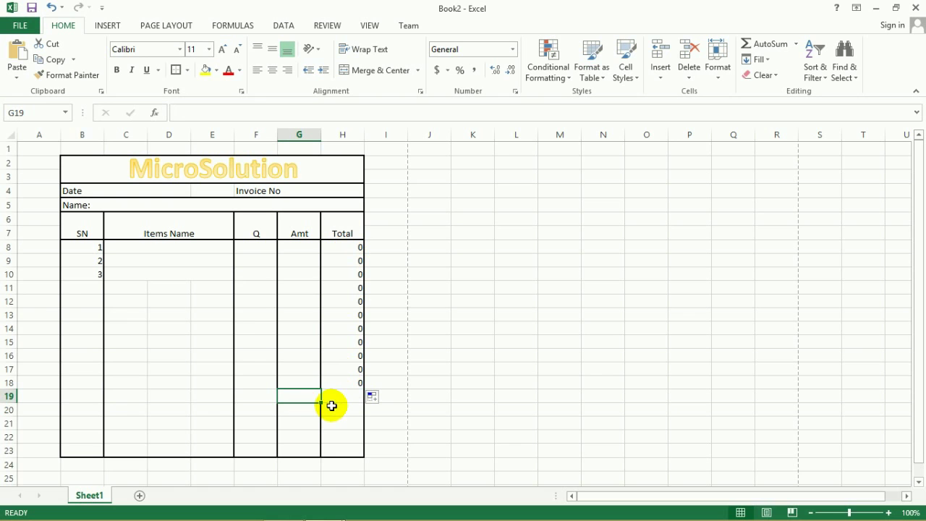
{"action": "type", "text": "Total"}
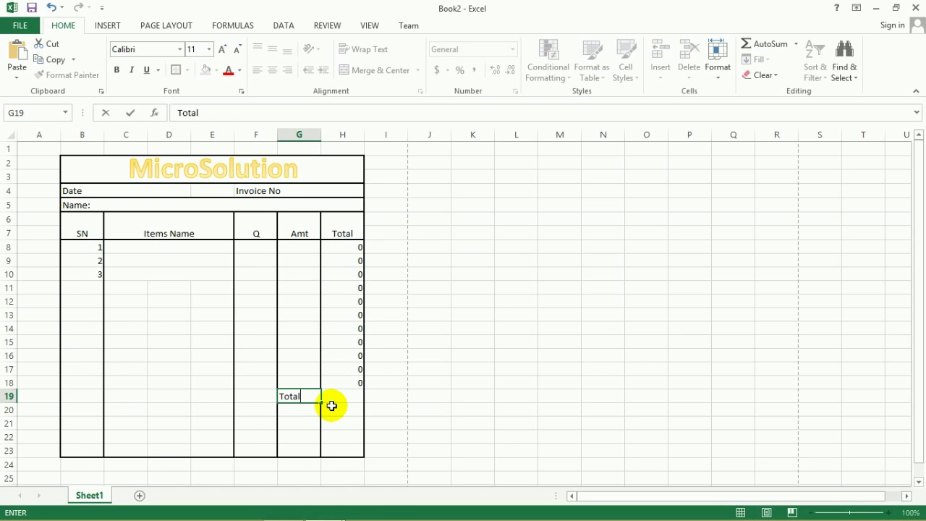
{"action": "key", "text": "Tab"}
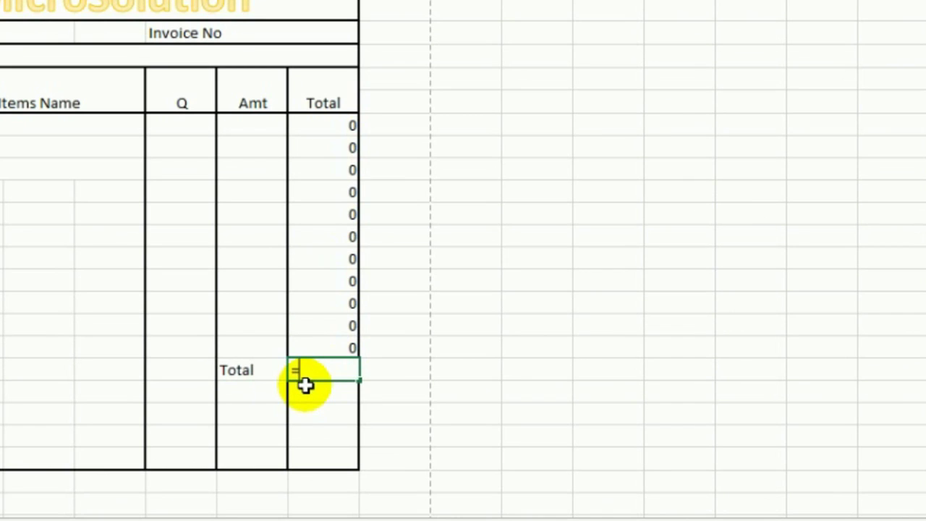
{"action": "type", "text": "=s"}
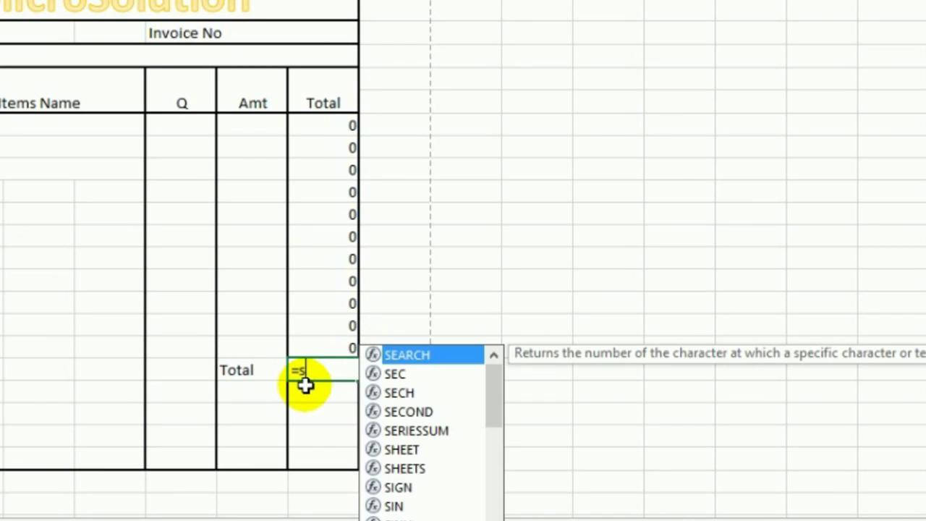
{"action": "type", "text": "um"}
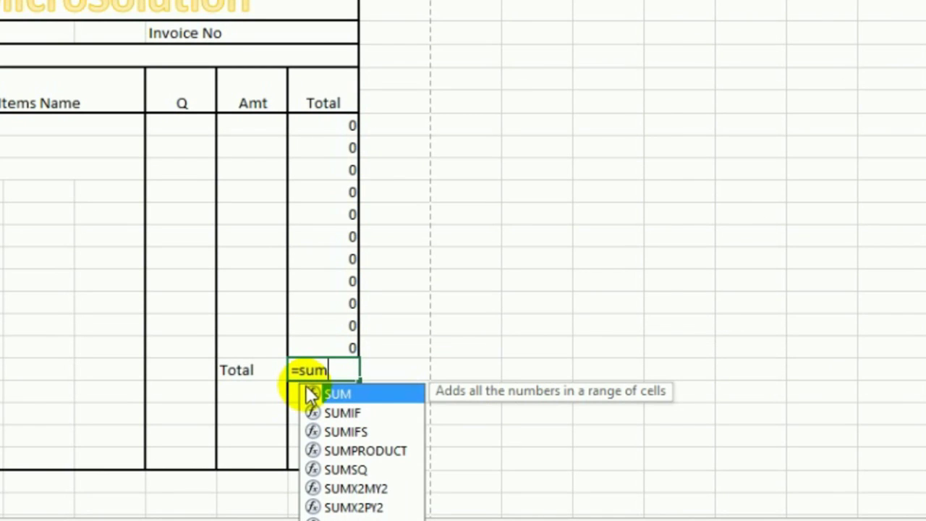
{"action": "type", "text": "("}
{"action": "left_click_drag", "start_coordinate": [326, 124], "coordinate": [320, 348]}
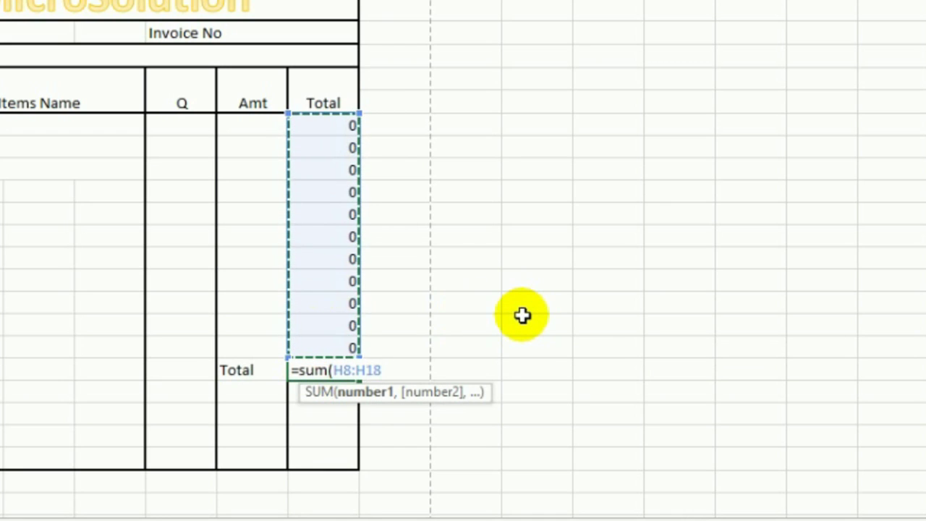
{"action": "type", "text": ")"}
{"action": "key", "text": "Return"}
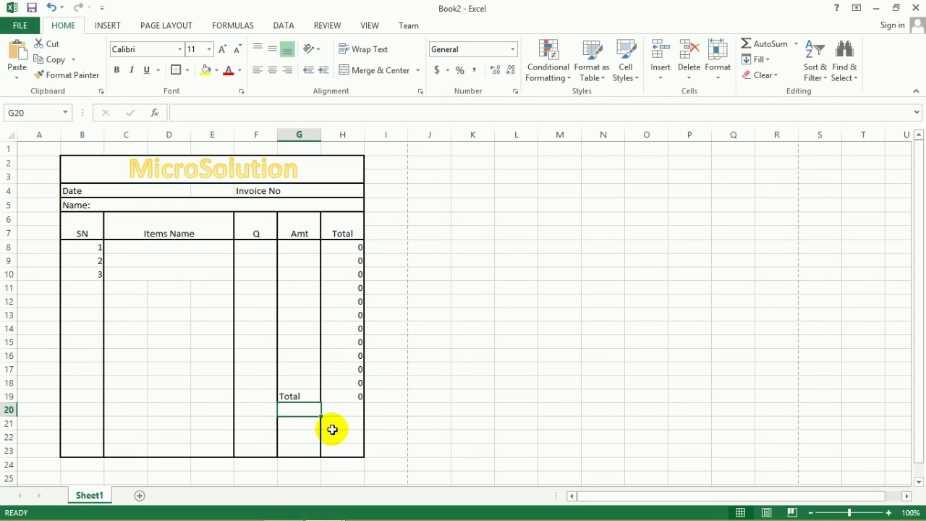
- Label G20 'Vat(5%)' and move to its value cell H20
{"action": "type", "text": "Vat(5%"}
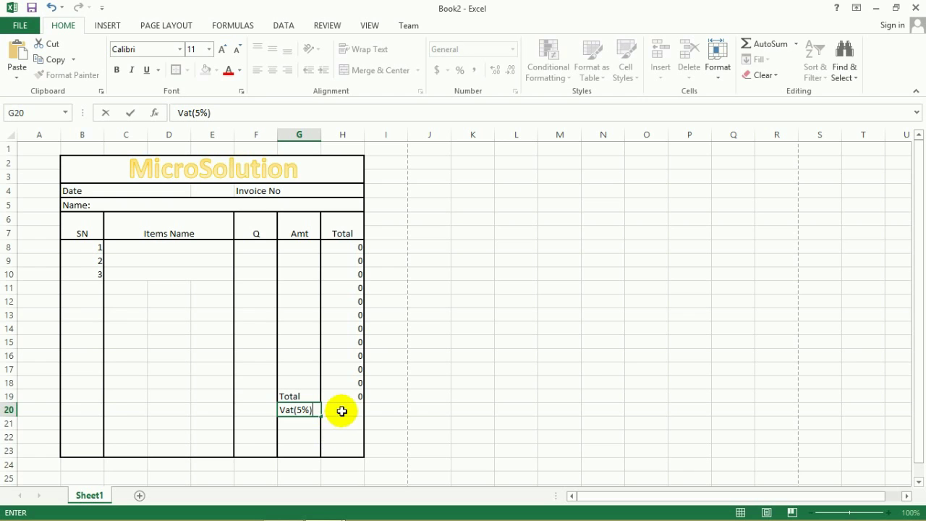
{"action": "left_click", "coordinate": [343, 409]}
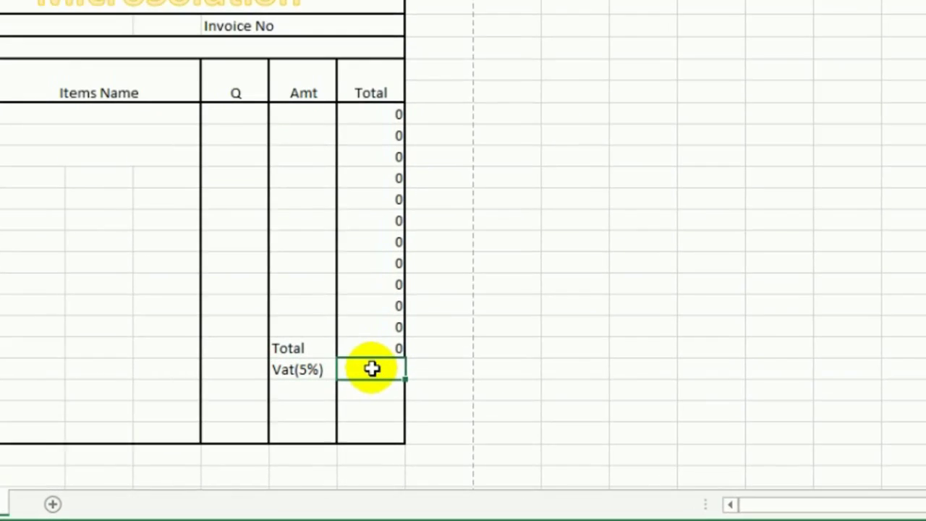
{"action": "left_click", "coordinate": [379, 339]}
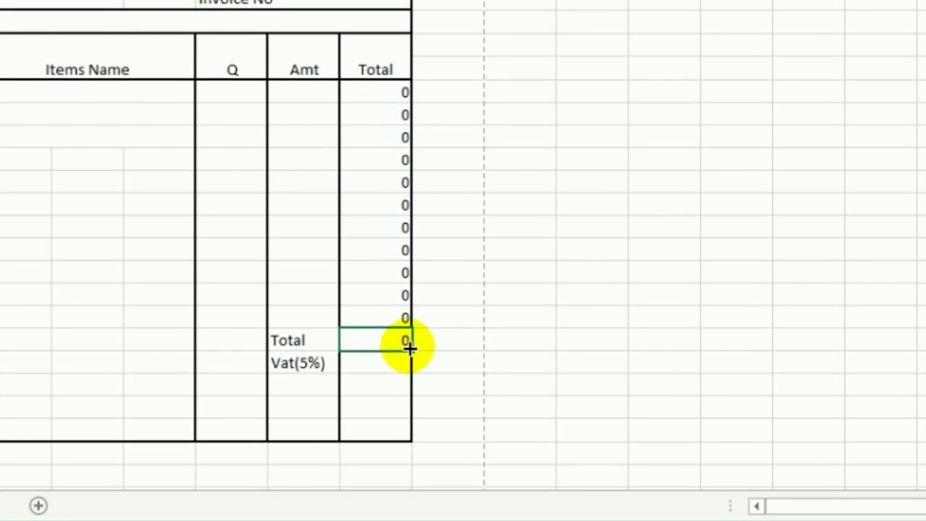
{"action": "left_click", "coordinate": [364, 364]}
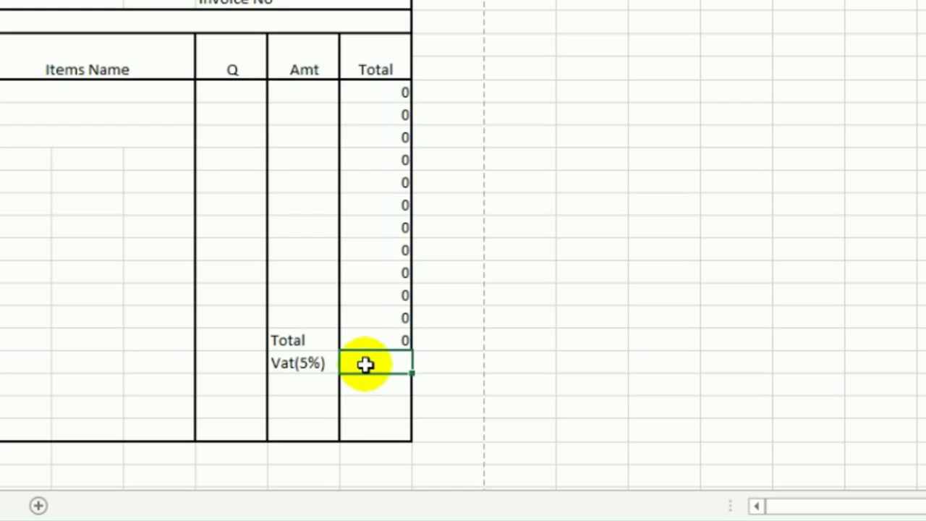
{"action": "left_click", "coordinate": [385, 339]}
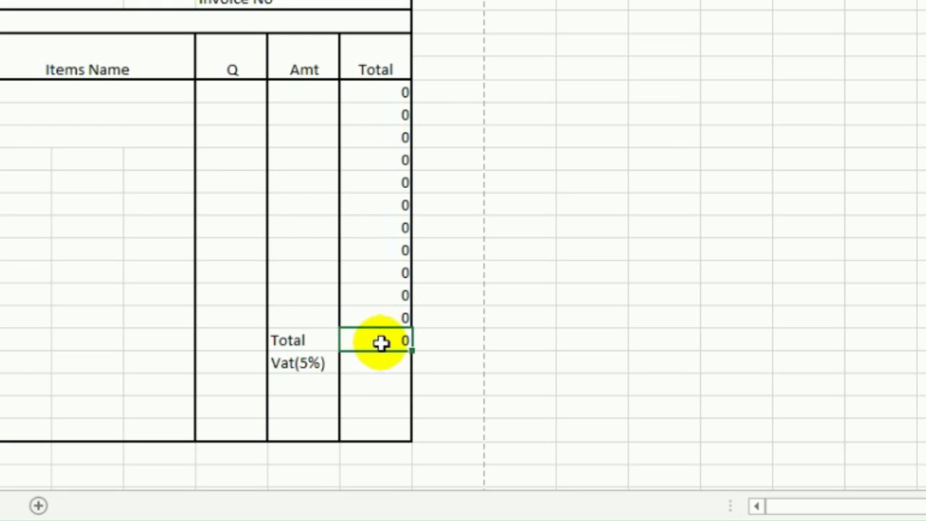
{"action": "left_click", "coordinate": [379, 364]}
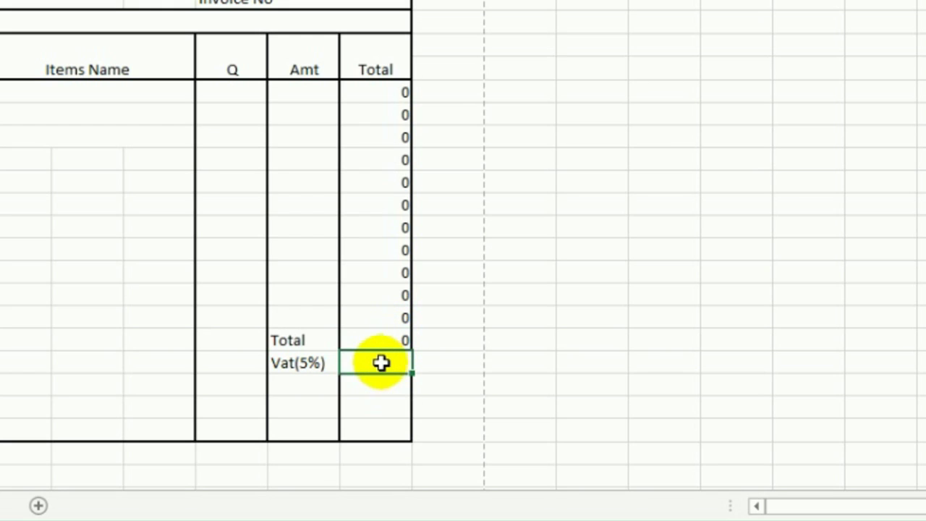
- Enter =H19*5/100 in H20 to compute the 5% VAT
{"action": "type", "text": "="}
{"action": "left_click", "coordinate": [381, 333]}
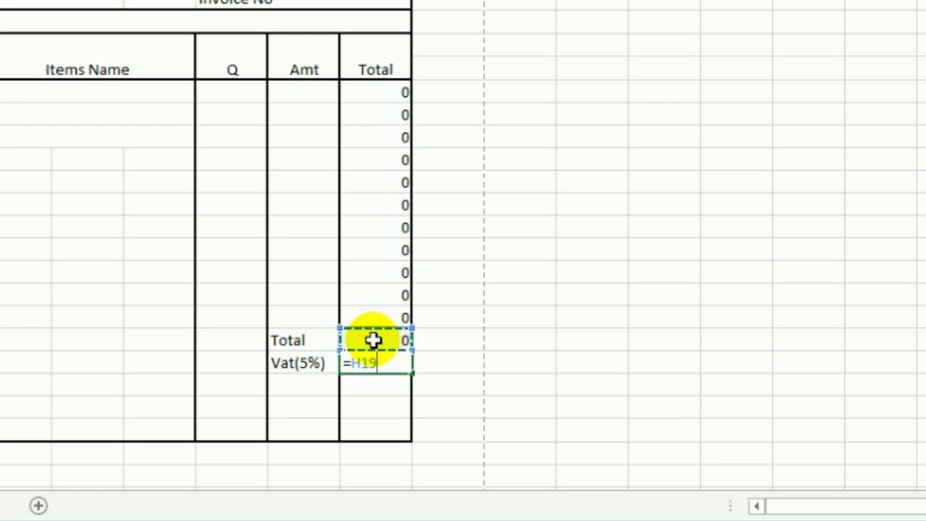
{"action": "type", "text": "*5"}
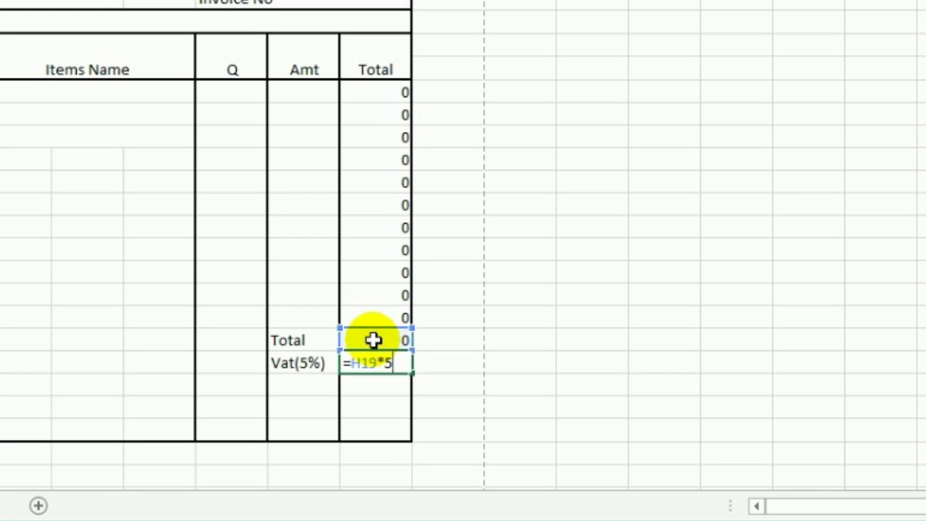
{"action": "type", "text": "/100"}
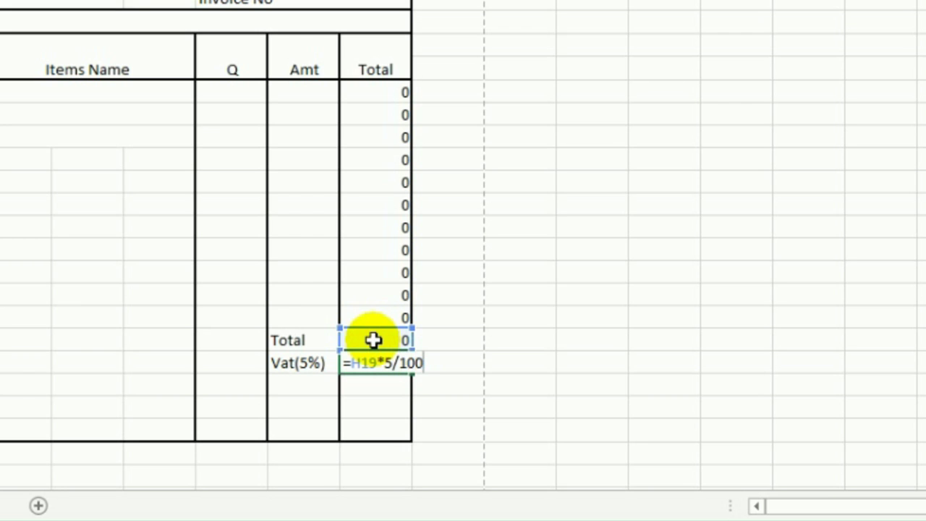
{"action": "key", "text": "Return"}
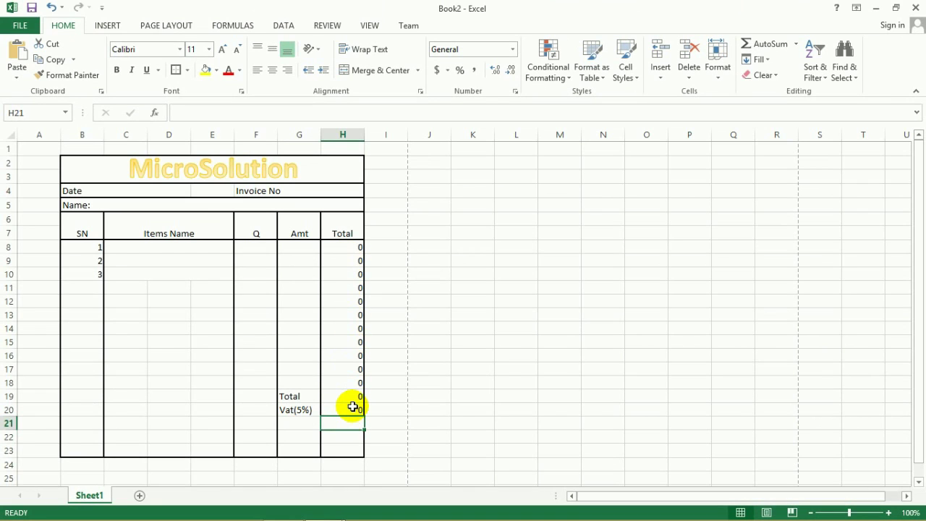
- Label G21 'G.Total' and enter =SUM(H19:H20) in H21
{"action": "left_click", "coordinate": [306, 421]}
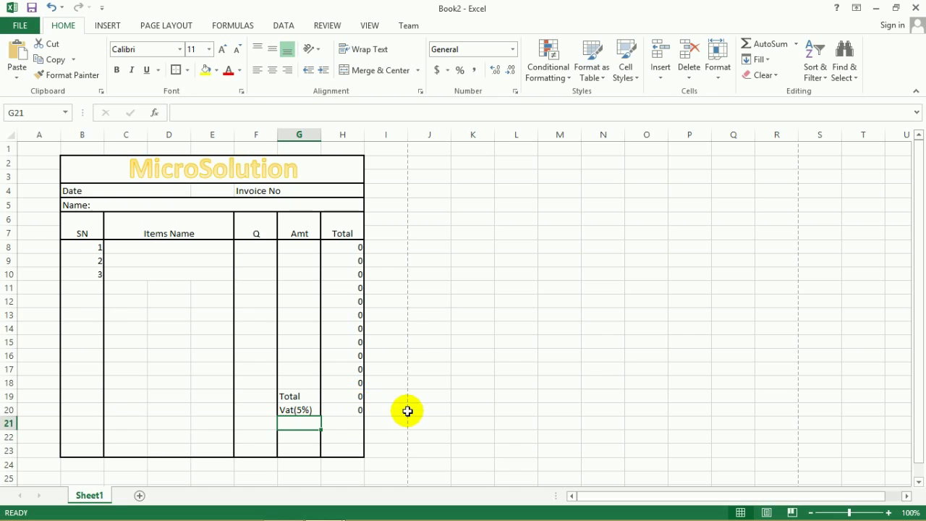
{"action": "type", "text": "G"}
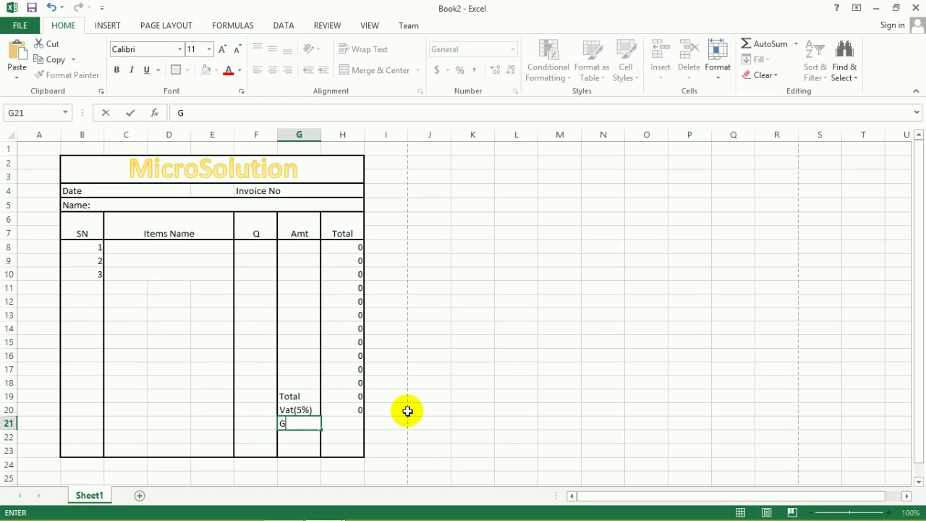
{"action": "type", "text": ".Total"}
{"action": "key", "text": "Tab"}
{"action": "type", "text": "="}
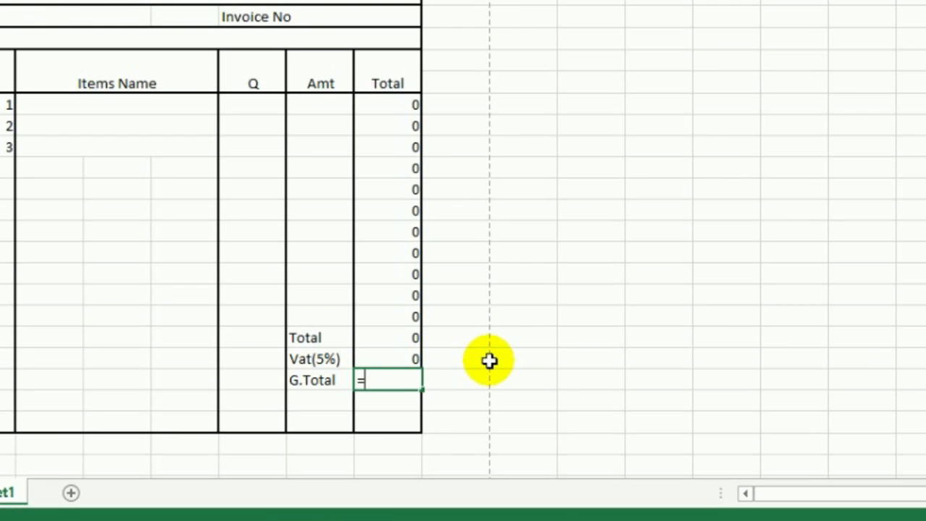
{"action": "type", "text": "sum("}
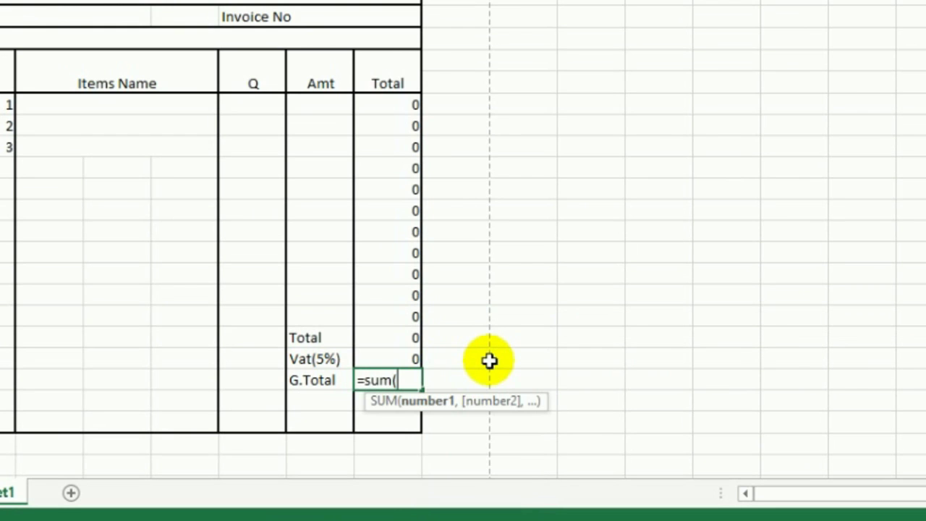
{"action": "left_click_drag", "start_coordinate": [411, 336], "coordinate": [403, 357]}
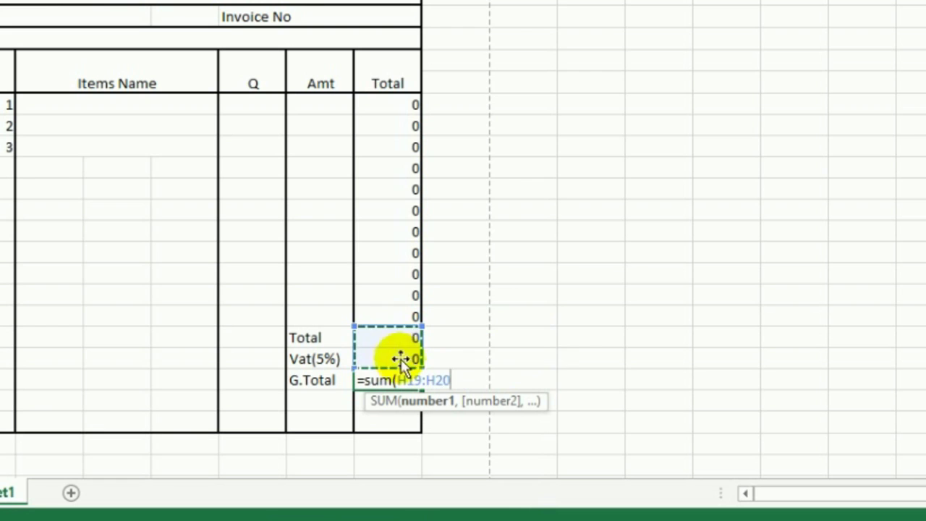
{"action": "type", "text": ")"}
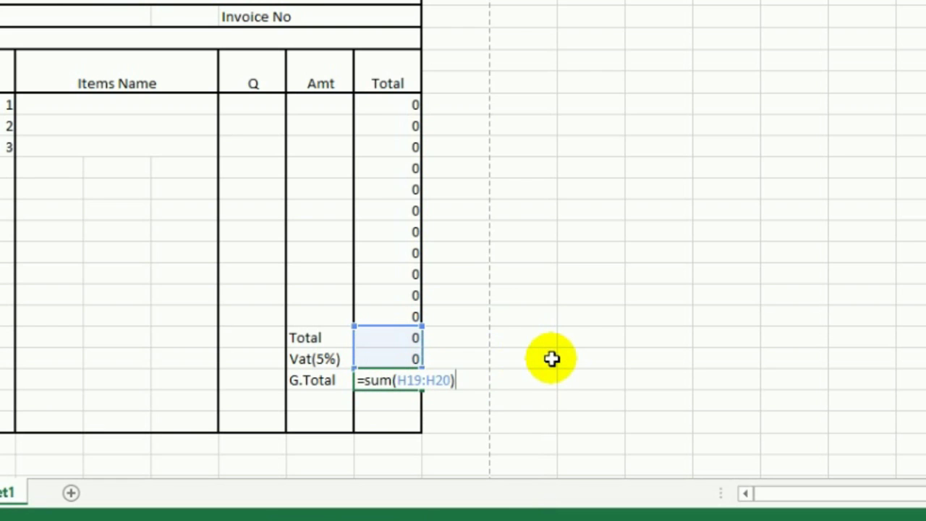
{"action": "key", "text": "Return"}
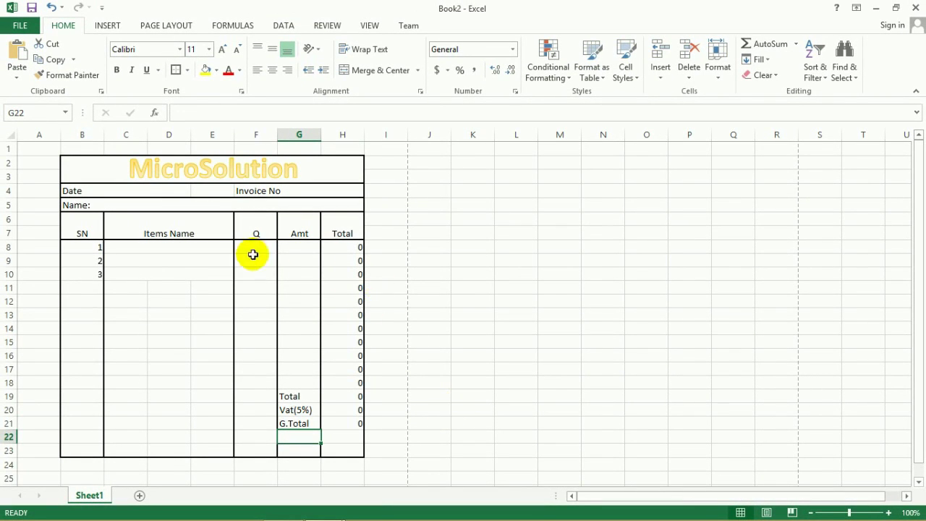
- Enter the first item Keyboard in row 8 with quantity 1 and amount 200
{"action": "left_click", "coordinate": [202, 251]}
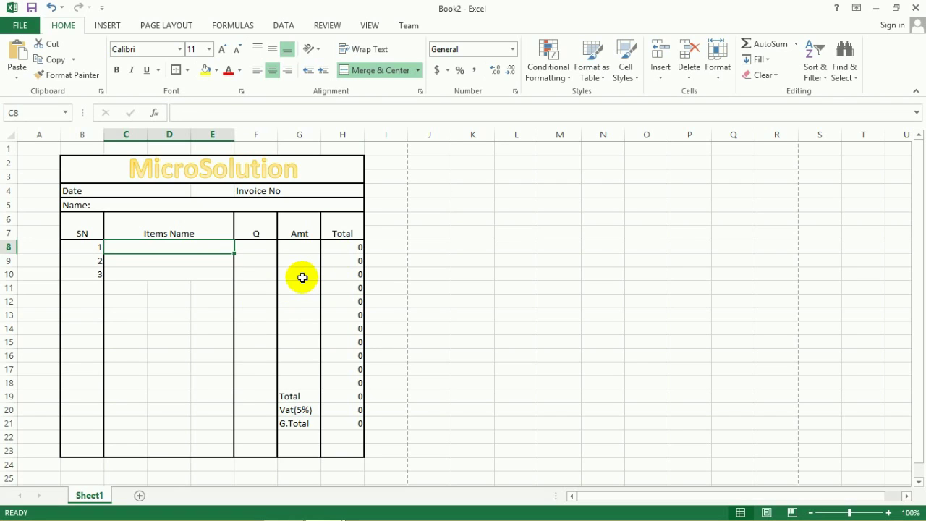
{"action": "type", "text": "Keyboard"}
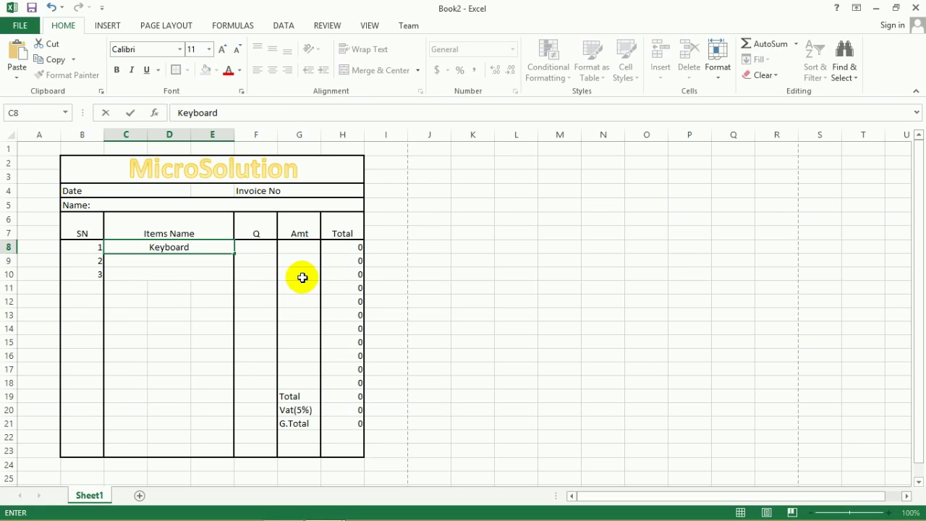
{"action": "key", "text": "Tab"}
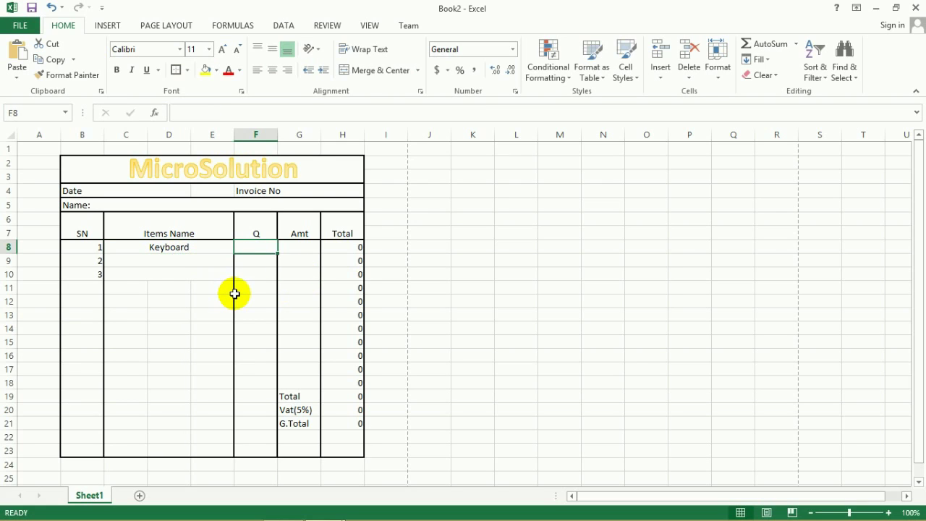
{"action": "type", "text": "1"}
{"action": "key", "text": "Tab"}
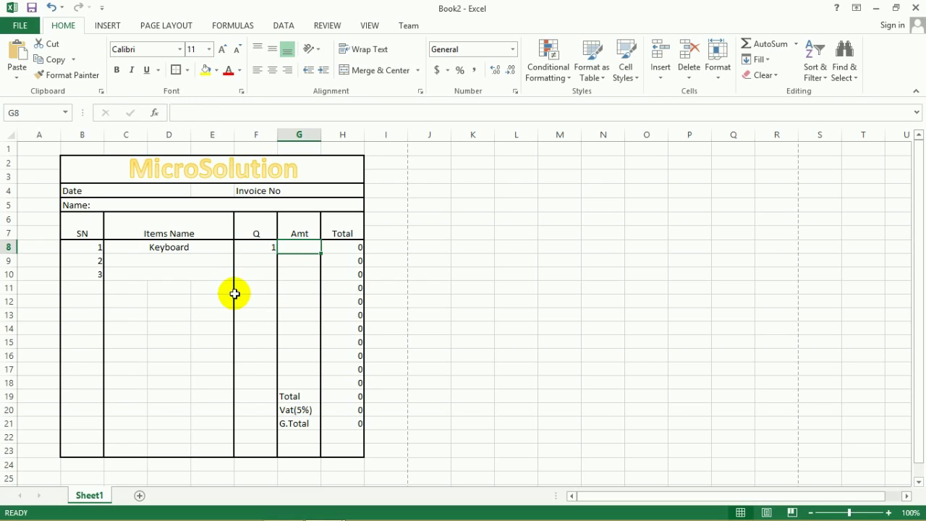
{"action": "type", "text": "200"}
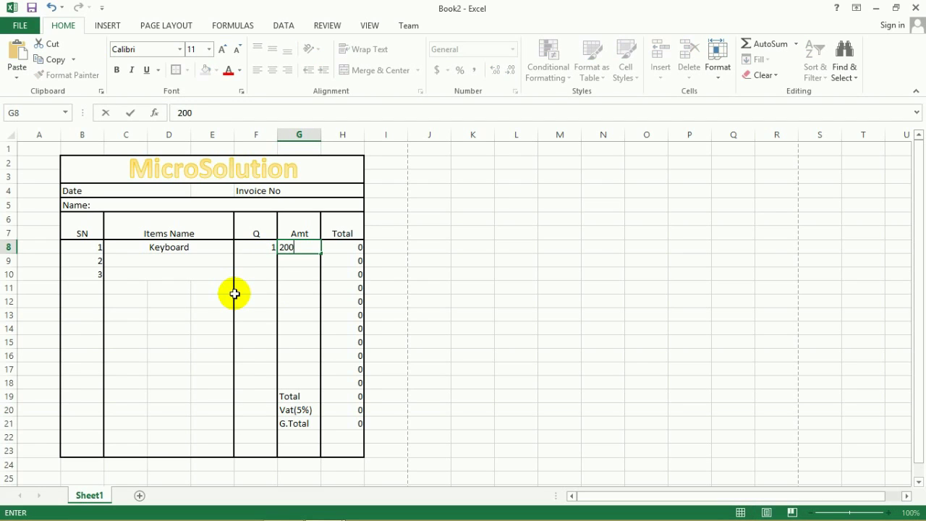
{"action": "key", "text": "Tab"}
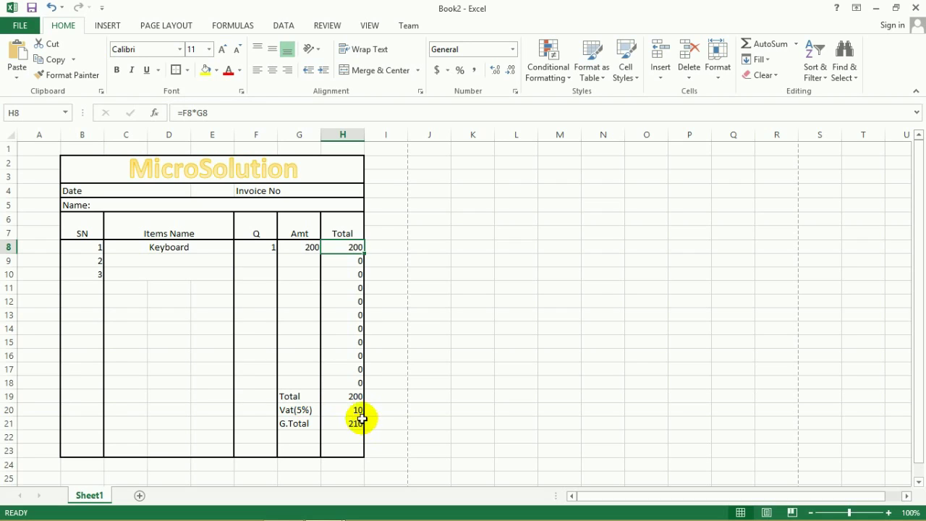
- Enter the second item Mouse in row 9 with quantity 5 and amount 300
{"action": "left_click", "coordinate": [201, 264]}
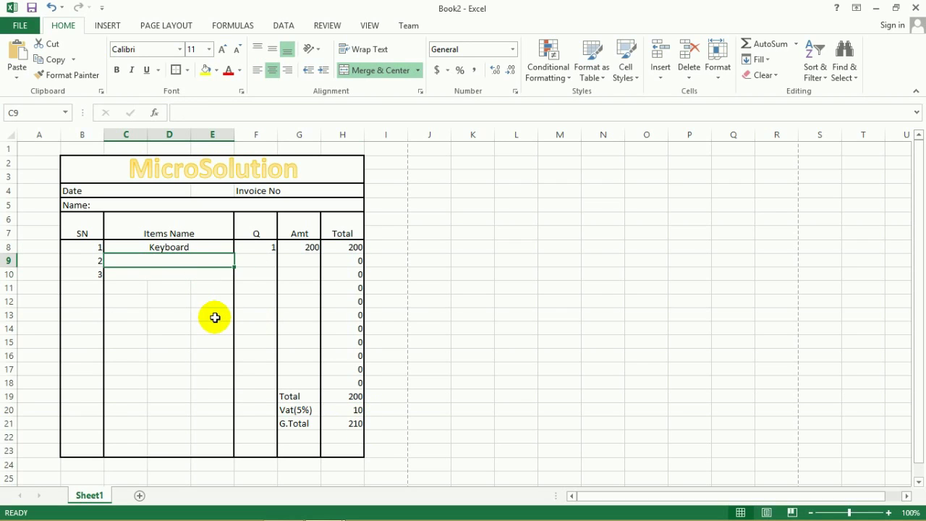
{"action": "type", "text": "Mouse"}
{"action": "key", "text": "Tab"}
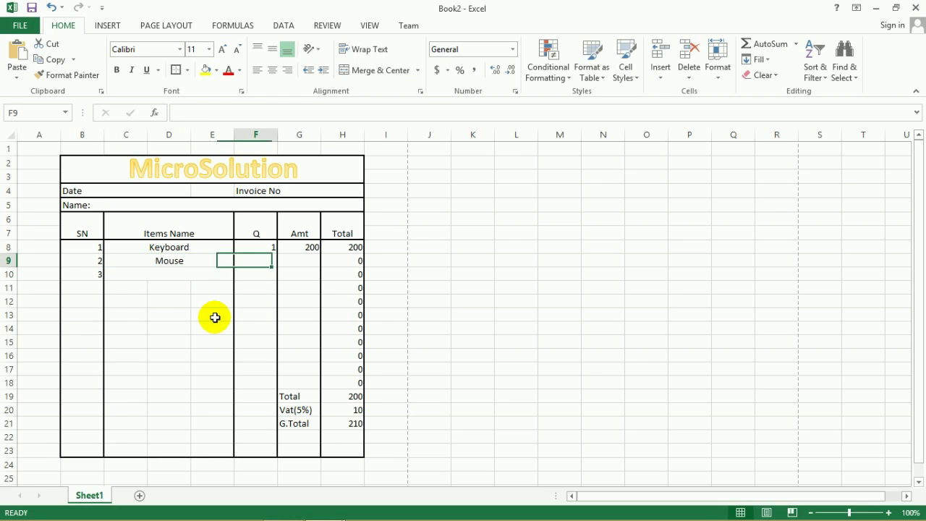
{"action": "type", "text": "5"}
{"action": "key", "text": "Tab"}
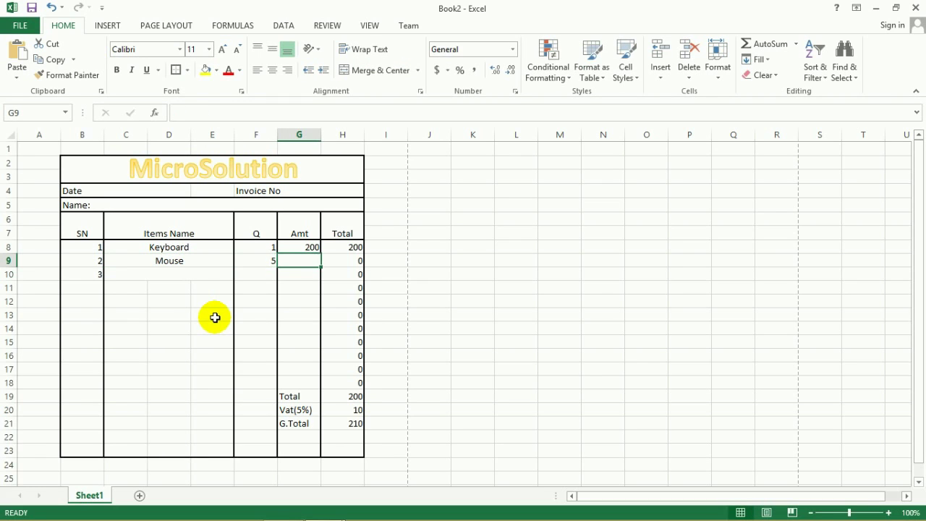
{"action": "type", "text": "300"}
{"action": "key", "text": "Tab"}
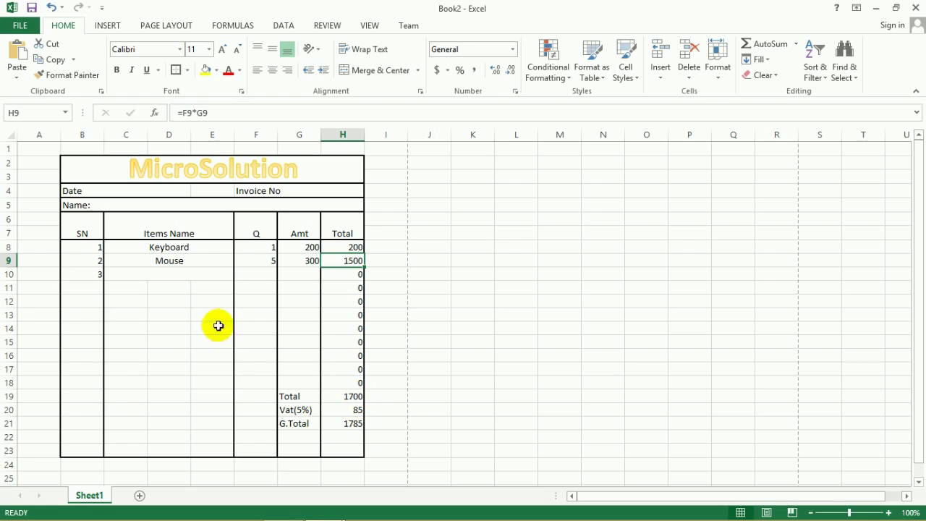
- Check that the formula cells show Total 1700, Vat 85 and G.Total 1785
{"action": "left_click", "coordinate": [183, 302]}
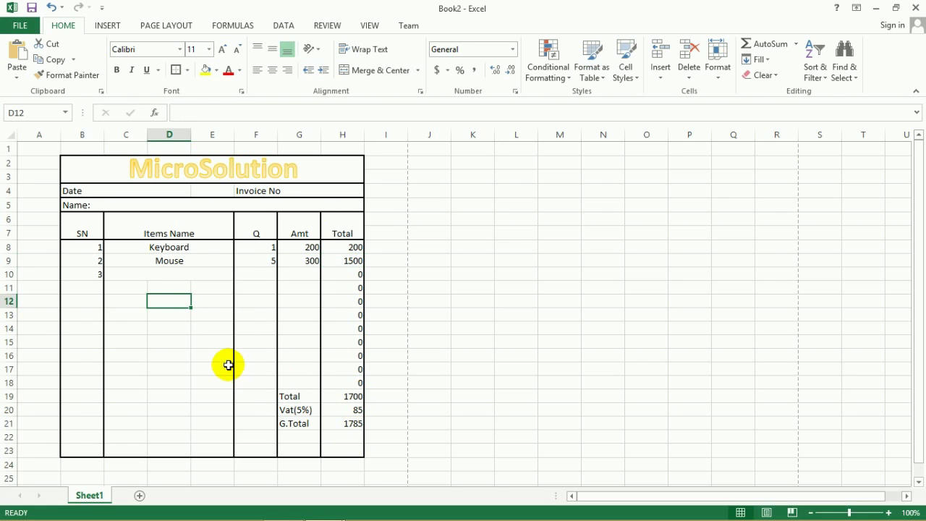
{"action": "key", "text": "Right"}
{"action": "key", "text": "Right"}
{"action": "key", "text": "Right"}
{"action": "key", "text": "Up"}
{"action": "key", "text": "Up"}
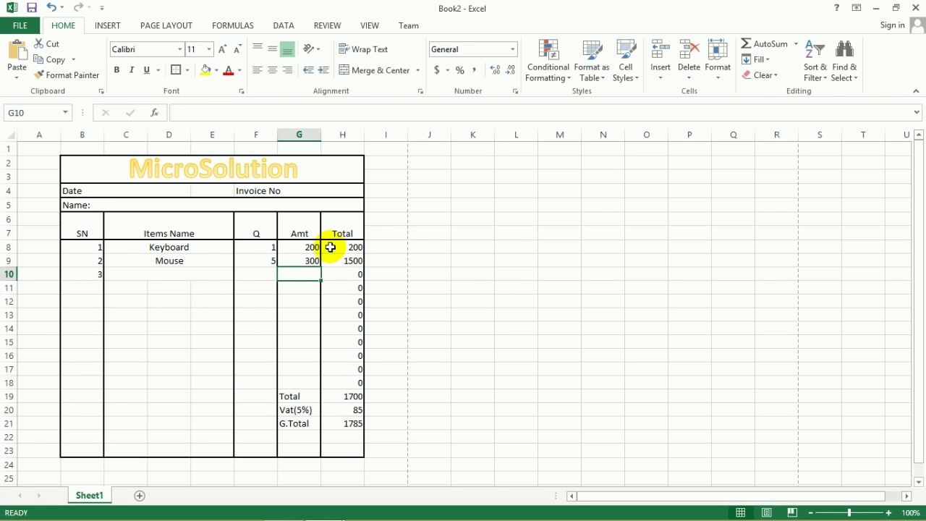
{"action": "left_click", "coordinate": [184, 289]}
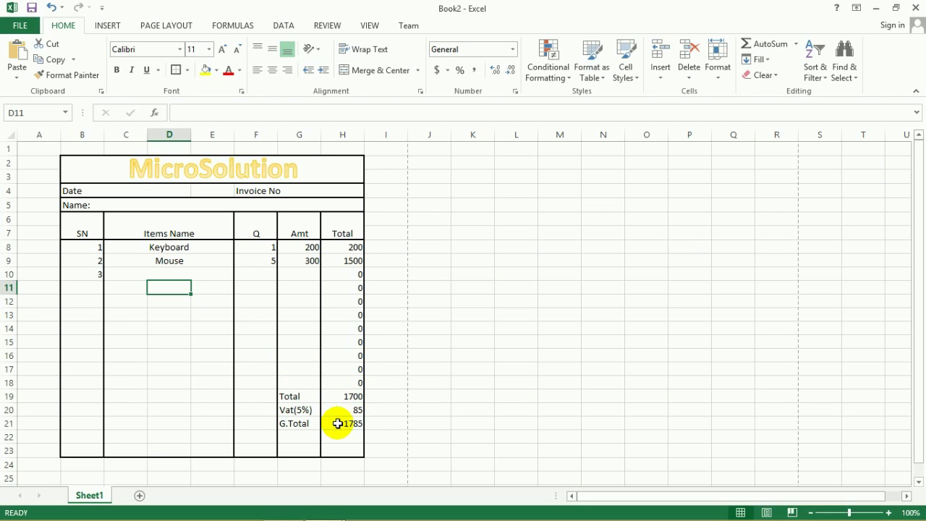
{"action": "left_click", "coordinate": [211, 314]}
{"action": "left_click", "coordinate": [173, 272]}
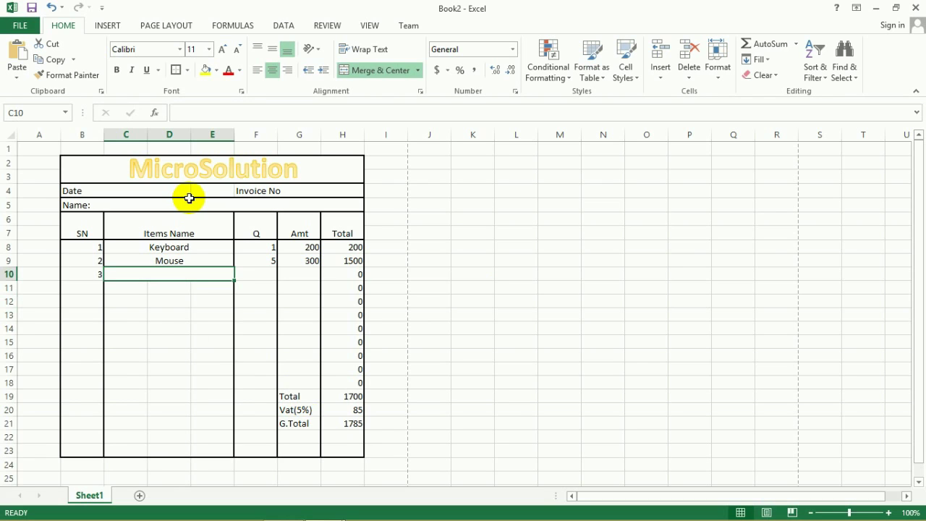
{"action": "left_click", "coordinate": [145, 204]}
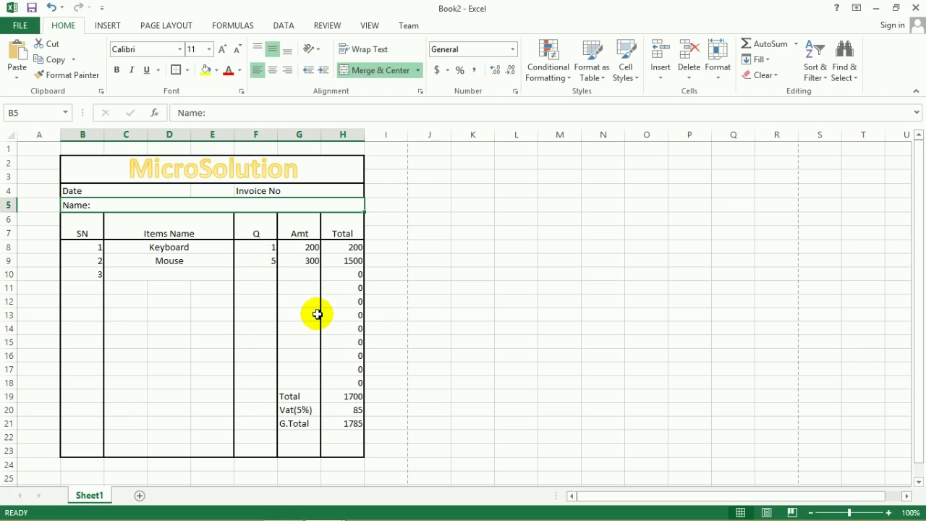
- Switch from Book2 to the Bill One workbook with Ctrl+Tab
{"action": "key", "text": "ctrl+Tab"}
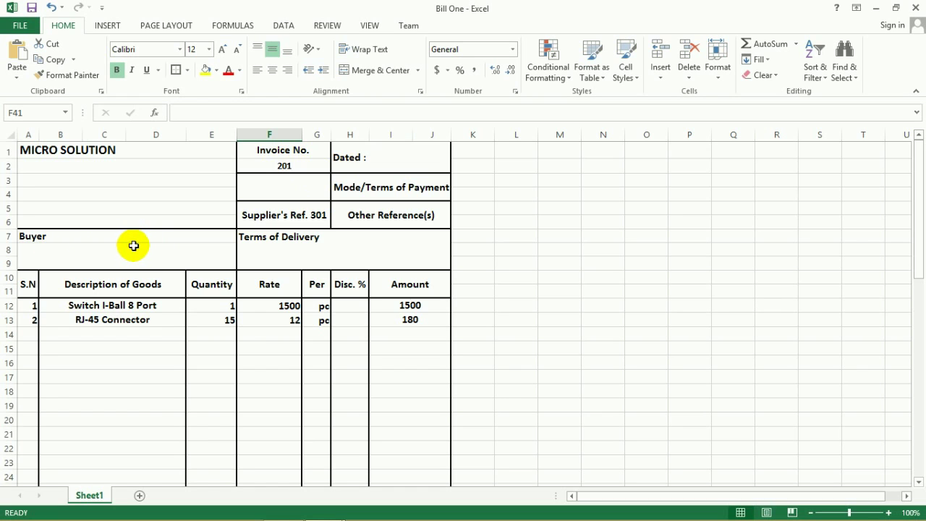
- Copy the Amount formula from I12 down to row 17
{"action": "scroll", "coordinate": [132, 243], "scroll_direction": "down", "scroll_amount": 1}
{"action": "scroll", "coordinate": [108, 247], "scroll_direction": "down", "scroll_amount": 1}
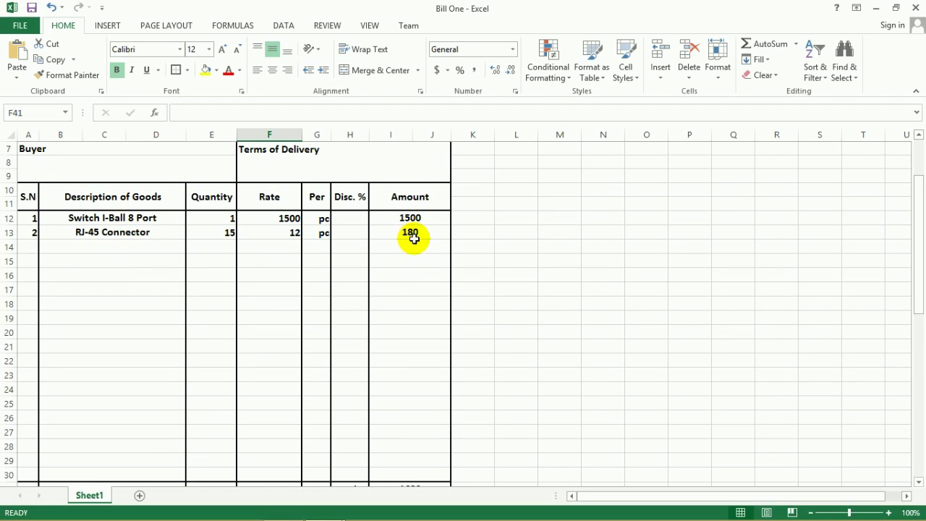
{"action": "scroll", "coordinate": [413, 238], "scroll_direction": "down", "scroll_amount": 1}
{"action": "scroll", "coordinate": [405, 318], "scroll_direction": "down", "scroll_amount": 1}
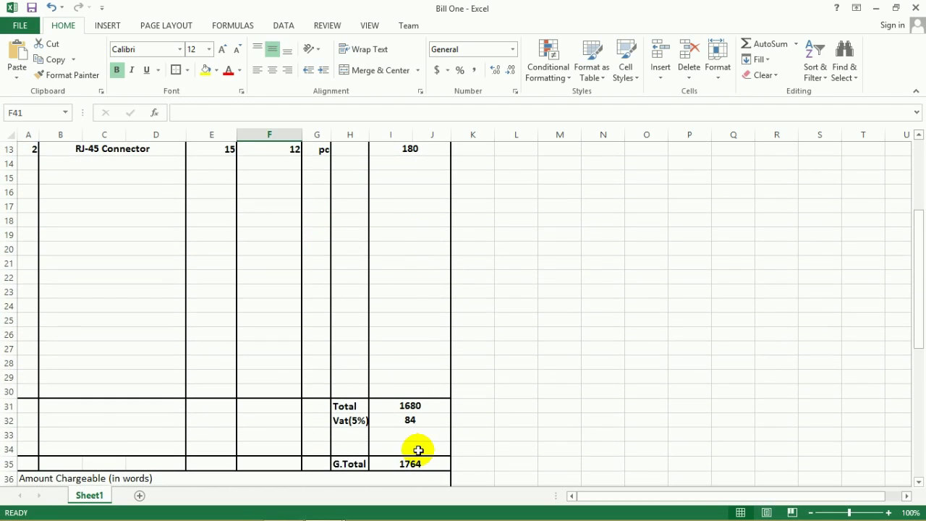
{"action": "scroll", "coordinate": [418, 451], "scroll_direction": "up", "scroll_amount": 2}
{"action": "left_click", "coordinate": [411, 218]}
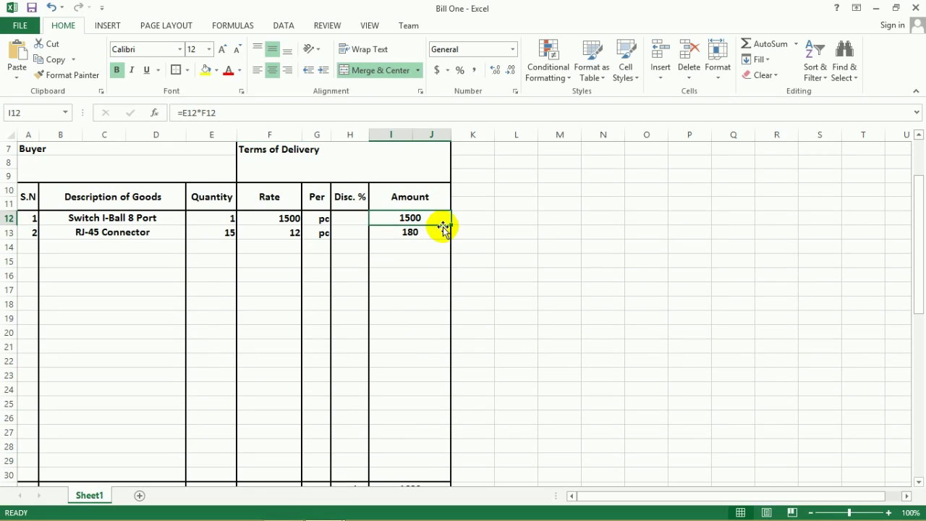
{"action": "left_click_drag", "start_coordinate": [450, 224], "coordinate": [449, 293]}
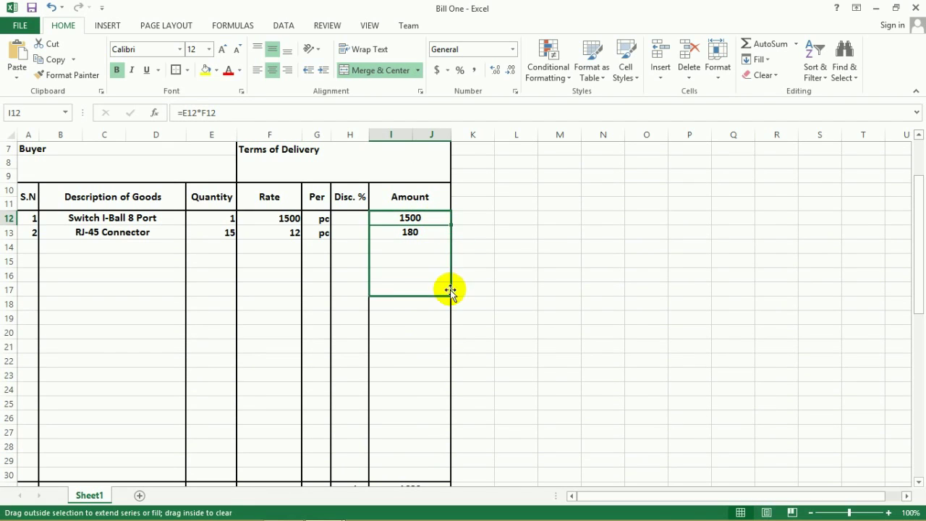
- Add item 3 in row 14: Mouse, quantity 5, rate 300, unit pc
{"action": "left_click", "coordinate": [180, 297]}
{"action": "left_click", "coordinate": [103, 249]}
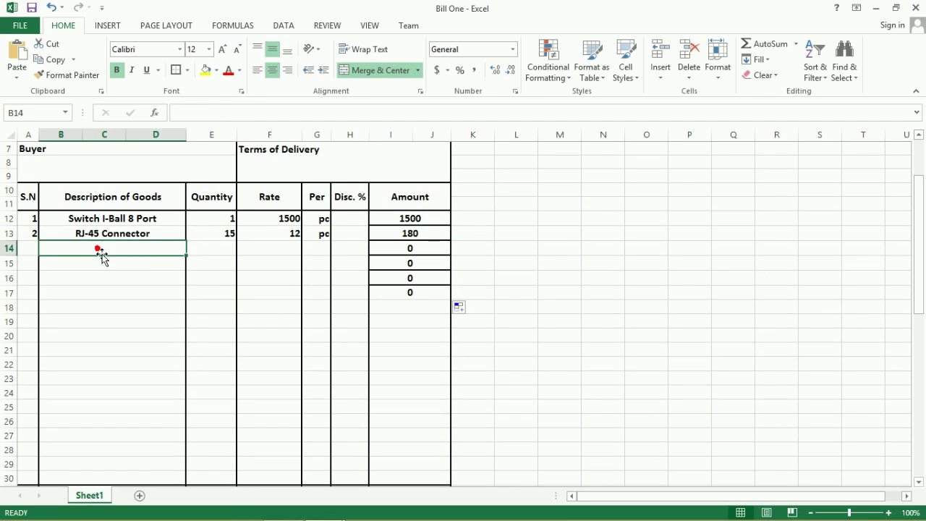
{"action": "left_click", "coordinate": [25, 248]}
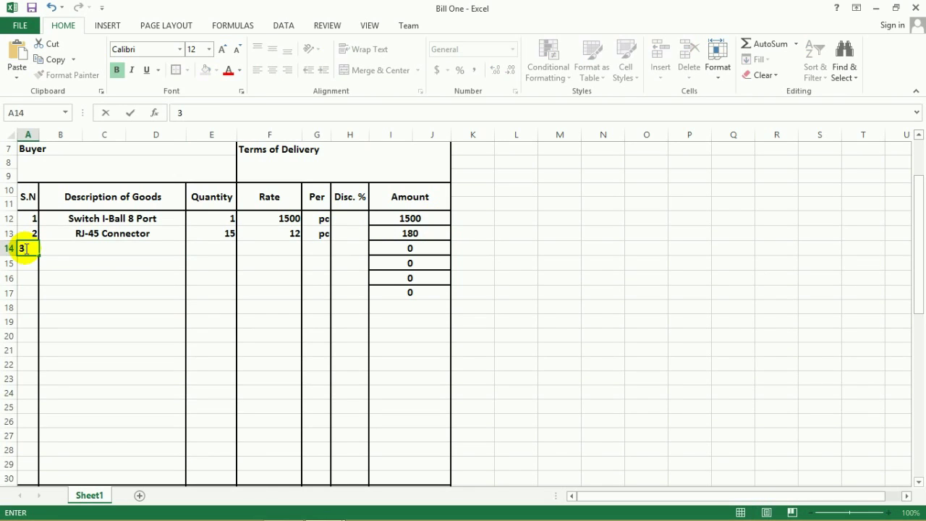
{"action": "key", "text": "Tab"}
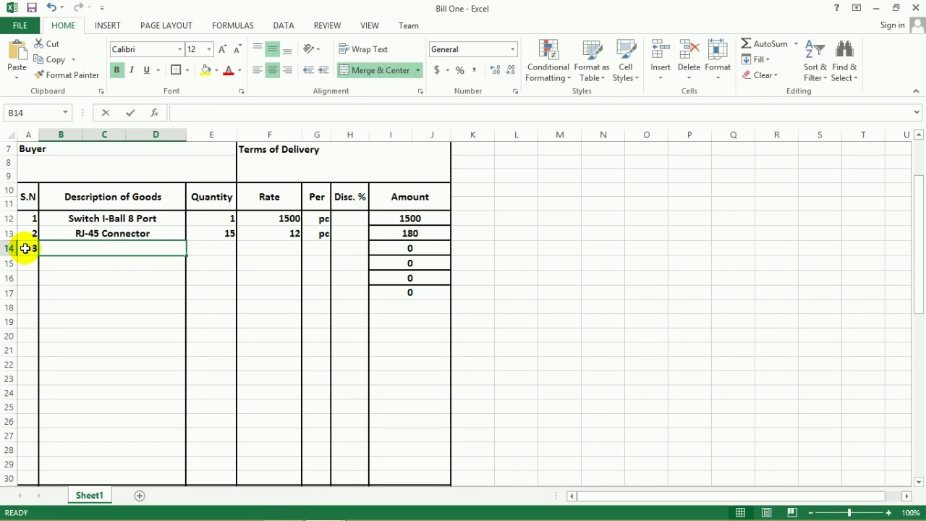
{"action": "type", "text": "Mouse"}
{"action": "key", "text": "Tab"}
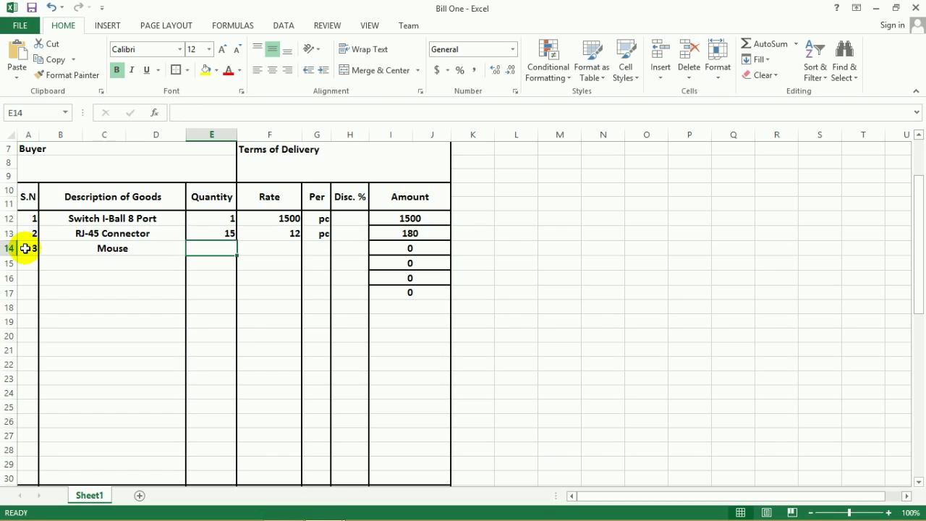
{"action": "type", "text": "5"}
{"action": "key", "text": "Tab"}
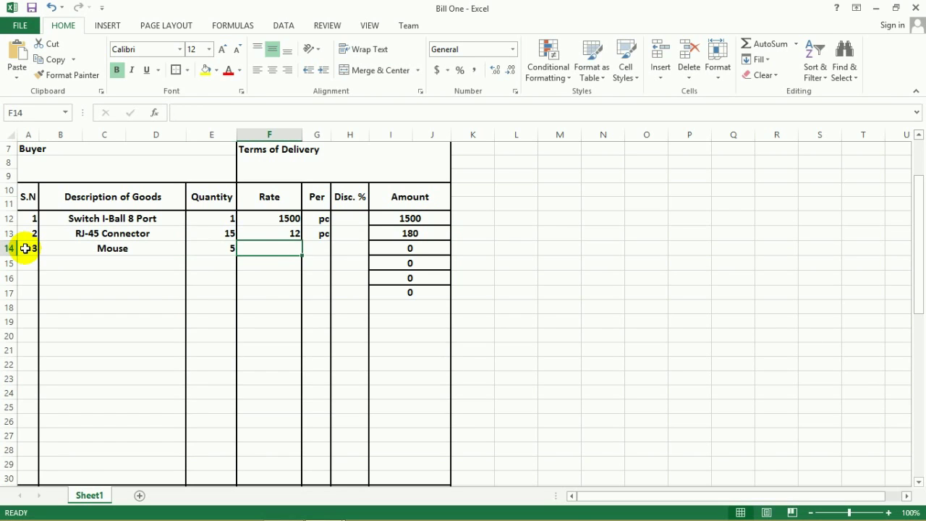
{"action": "type", "text": "300"}
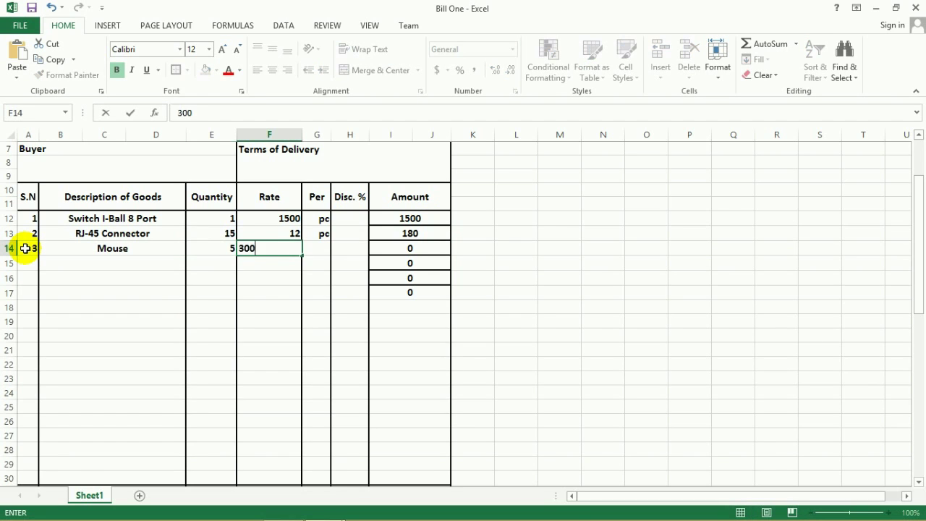
{"action": "key", "text": "Tab"}
{"action": "type", "text": "pc"}
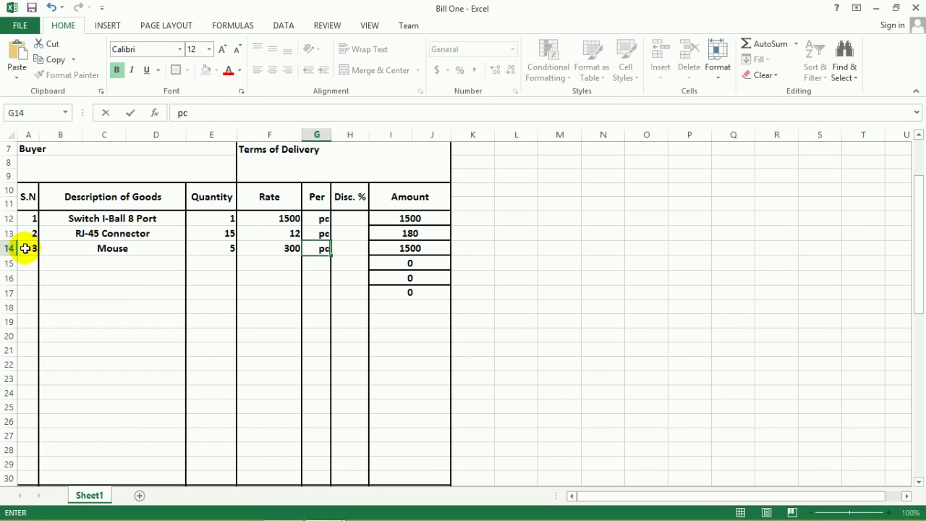
{"action": "key", "text": "Tab"}
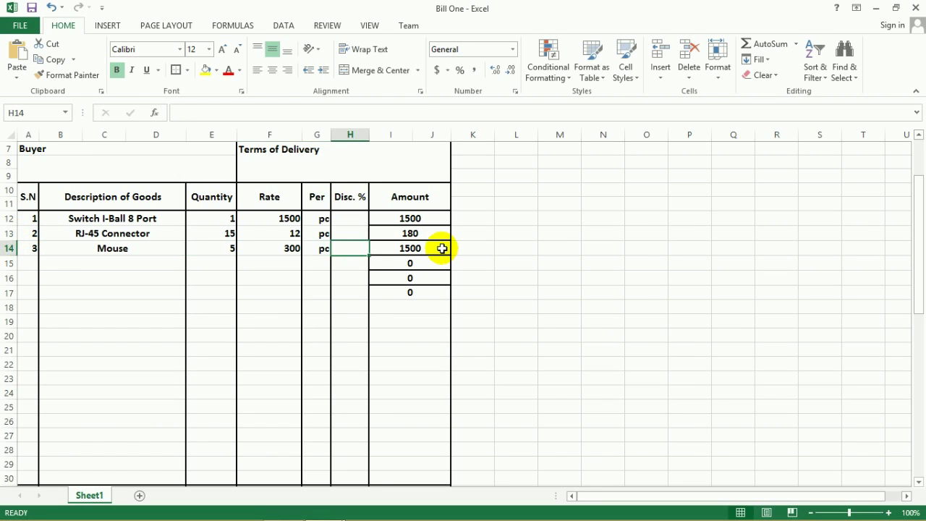
- Scroll the invoice to confirm Total 3180 and G.Total 3339
{"action": "scroll", "coordinate": [434, 265], "scroll_direction": "down", "scroll_amount": 2}
{"action": "scroll", "coordinate": [433, 268], "scroll_direction": "down", "scroll_amount": 1}
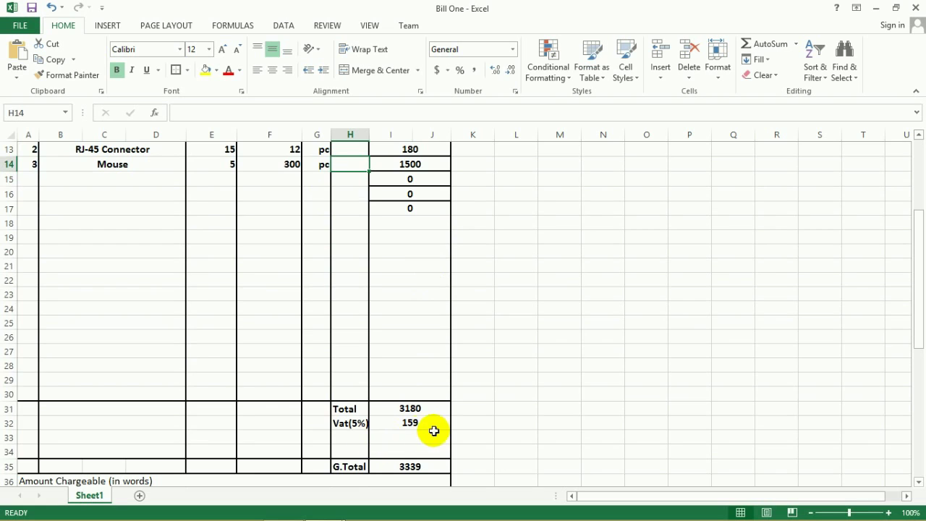
{"action": "scroll", "coordinate": [434, 430], "scroll_direction": "down", "scroll_amount": 1}
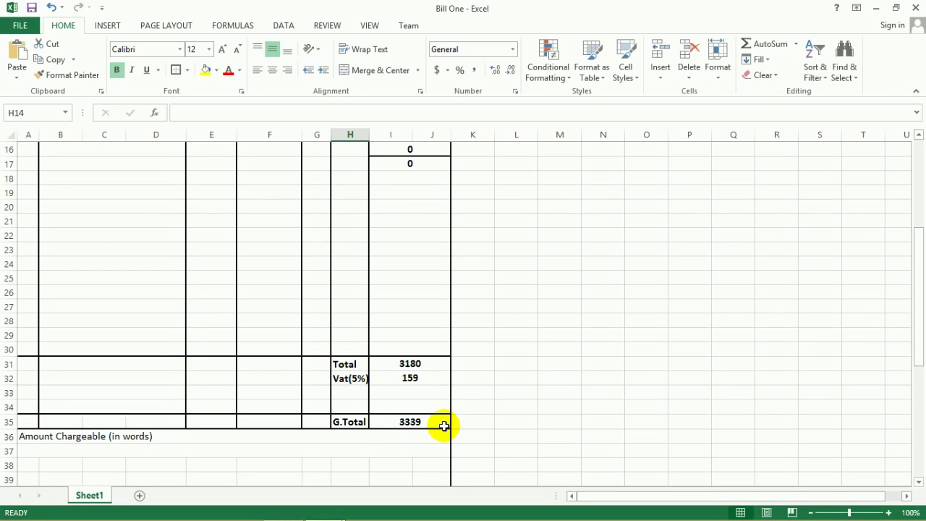
{"action": "scroll", "coordinate": [405, 416], "scroll_direction": "up", "scroll_amount": 2}
{"action": "scroll", "coordinate": [325, 398], "scroll_direction": "up", "scroll_amount": 3}
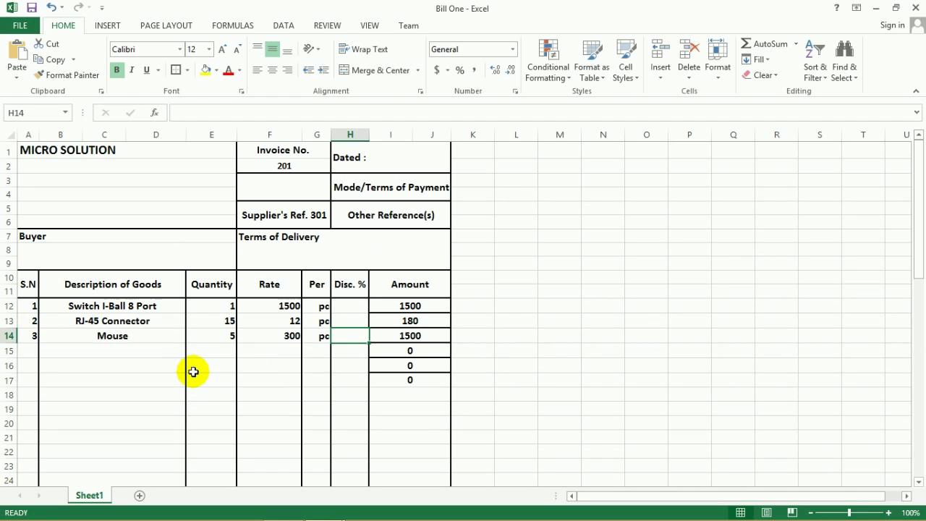
{"action": "left_click", "coordinate": [26, 29]}
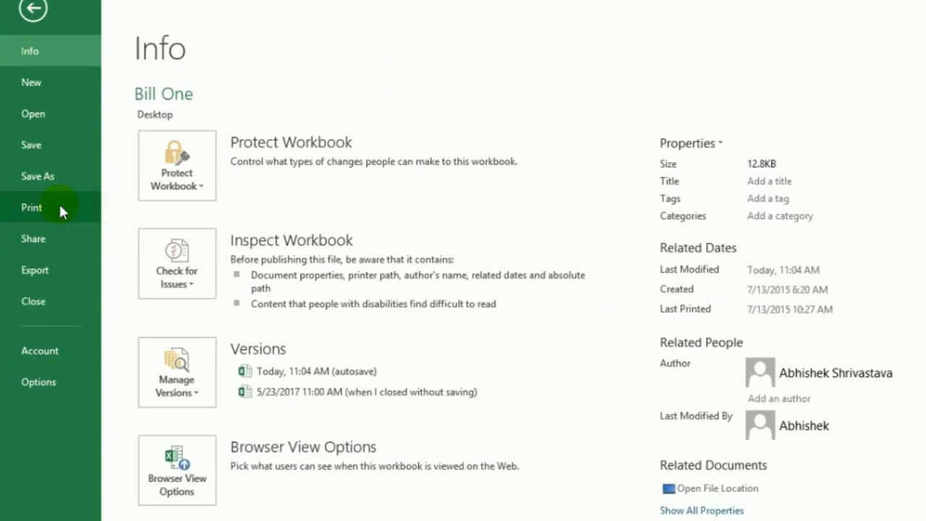
{"action": "left_click", "coordinate": [60, 209]}
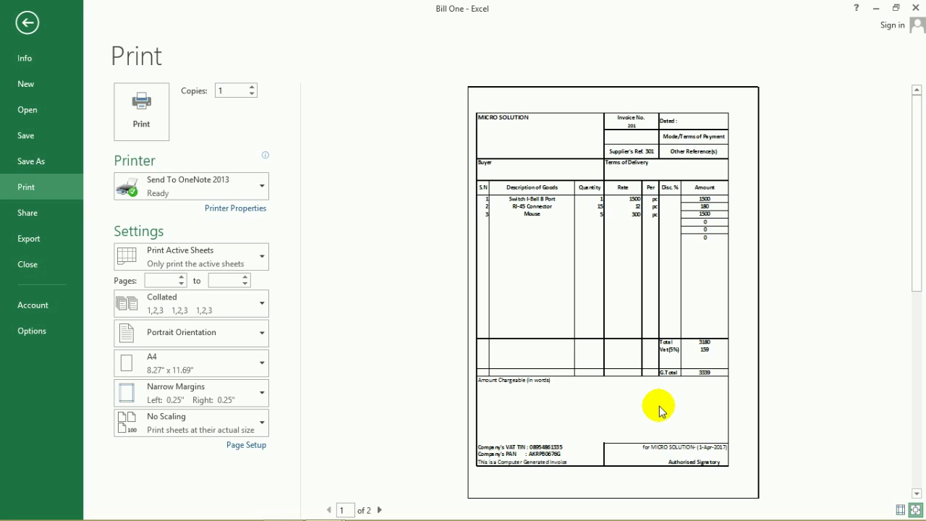
{"action": "key", "text": "Escape"}
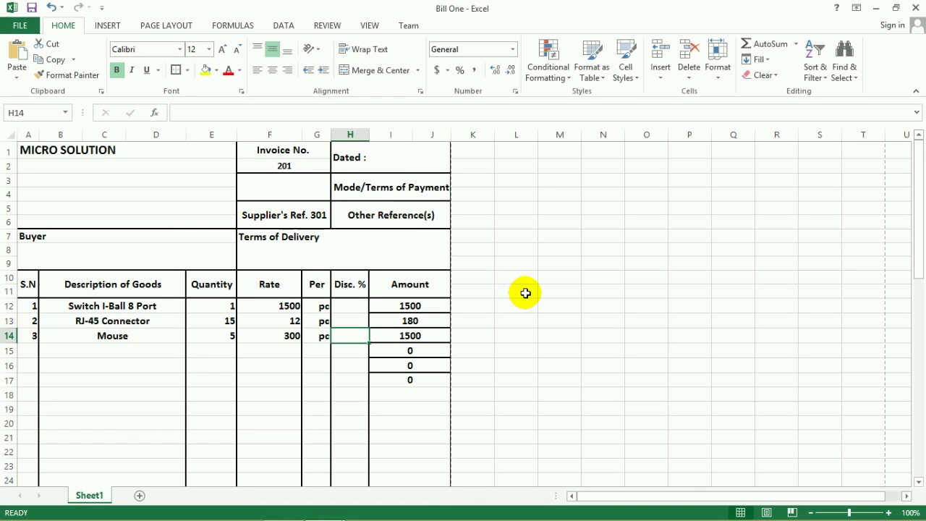